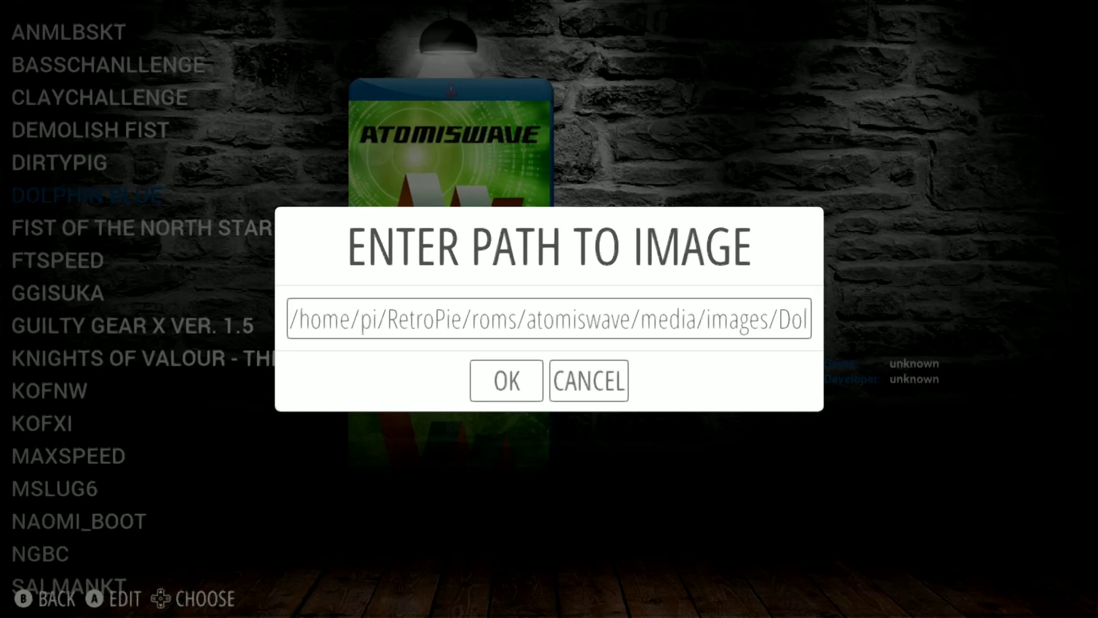
Return to Dolphin Blue's metadata and open its image path for editing
key(Return)
key(Up)
key(Up)
key(Up)
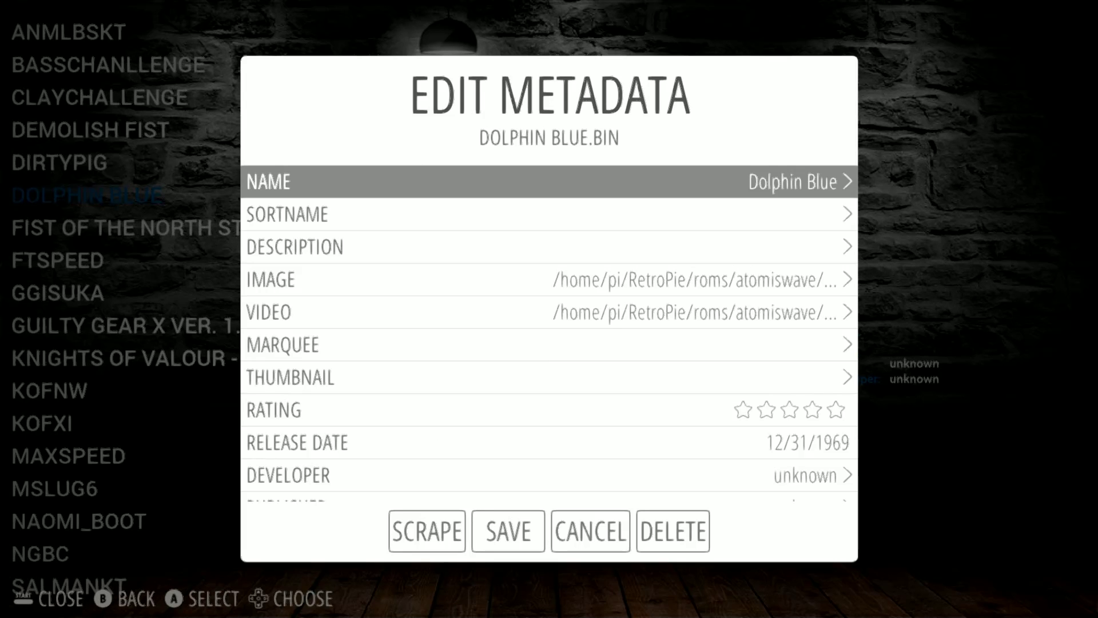
key(Down)
key(Down)
key(Down)
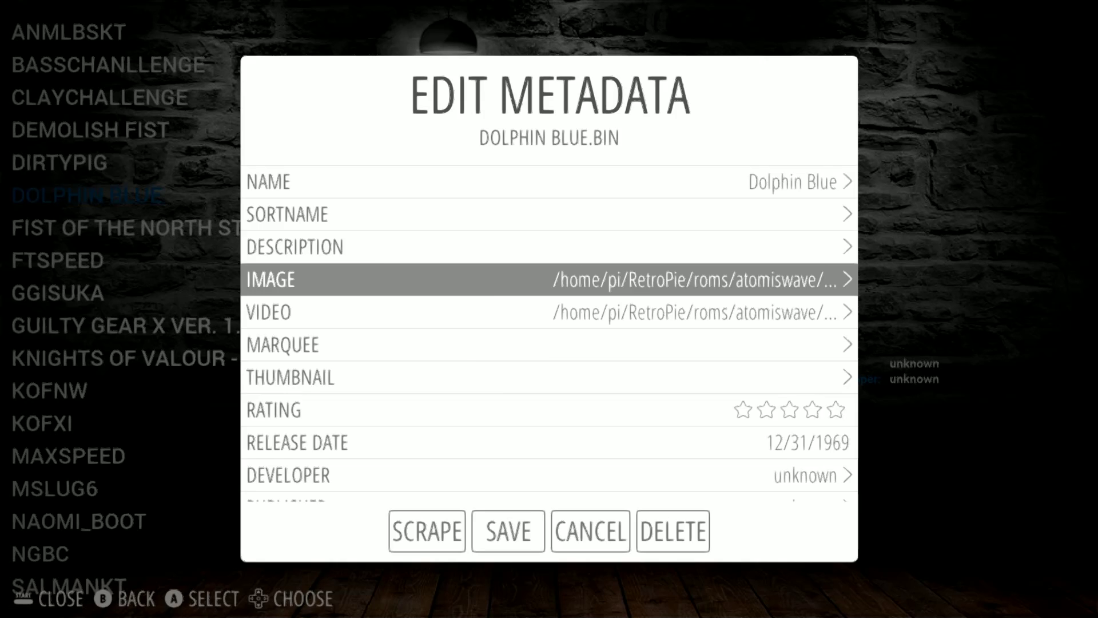
key(Return)
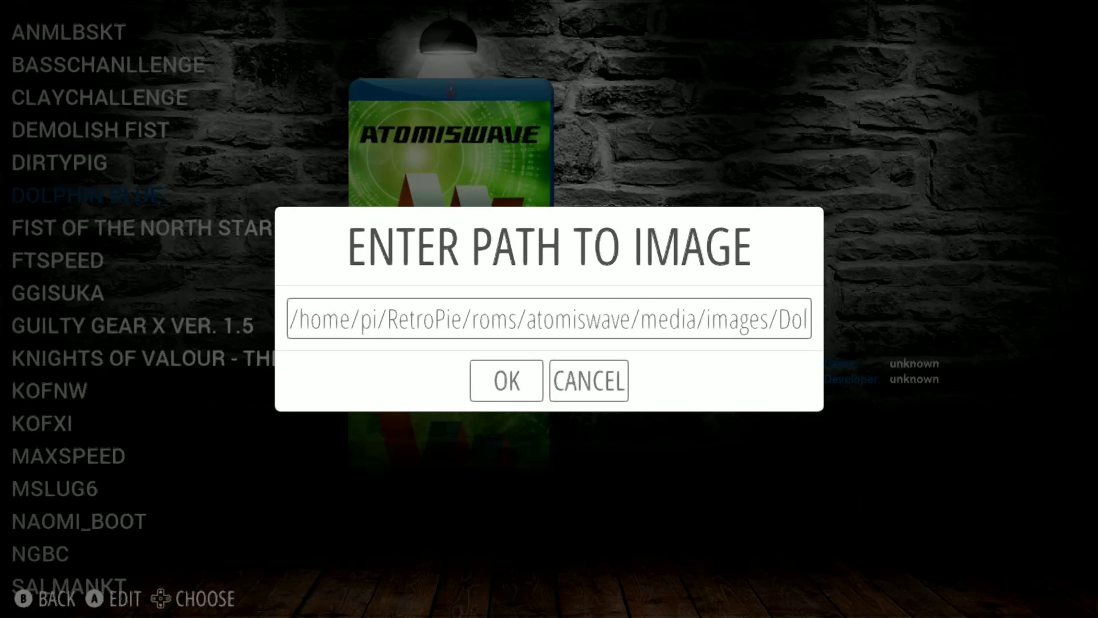
key(Return)
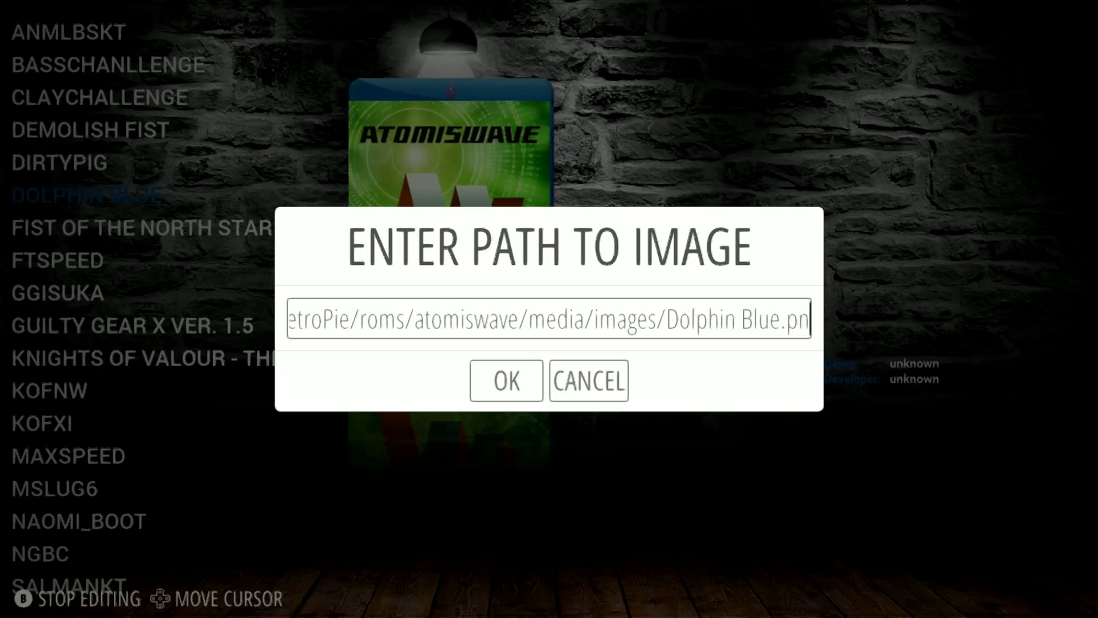
Examine Dolphin Blue's full image path from its root folder to the file name, and accept it without edits
key(Left)
key(Left)
key(Left)
key(Left)
key(Left)
key(Left)
key(Left)
key(Left)
key(Left)
key(Left)
key(Left)
key(Left)
key(Left)
key(Left)
key(Left)
key(Left)
key(Left)
key(Left)
key(Left)
key(Left)
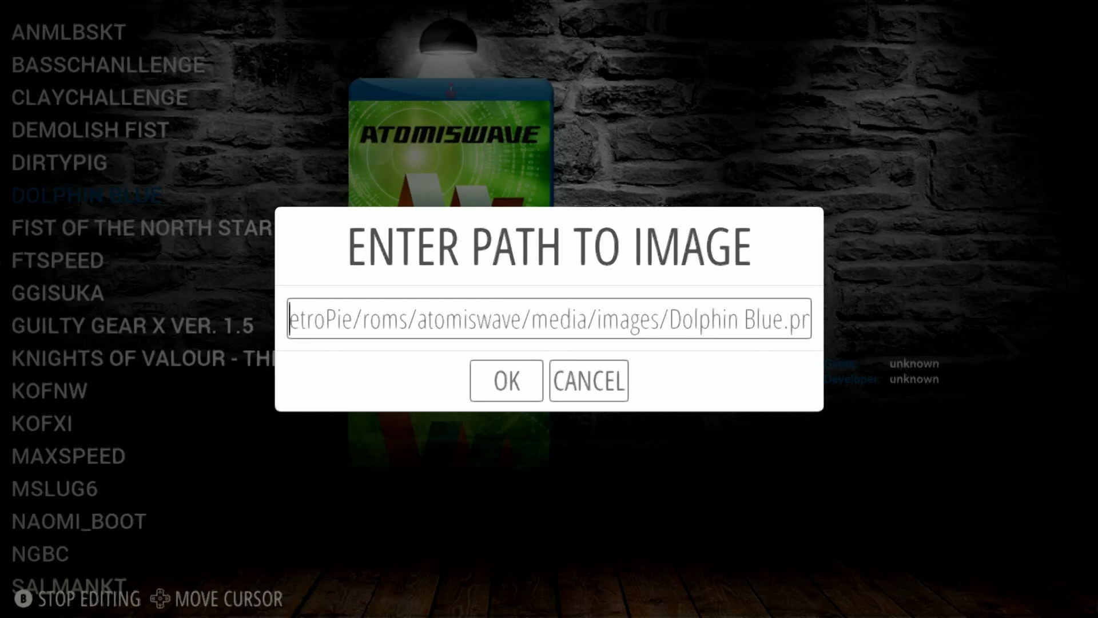
key(Left)
key(Left)
key(Left)
key(Left)
key(Left)
key(Left)
key(Left)
key(Left)
key(Left)
key(Left)
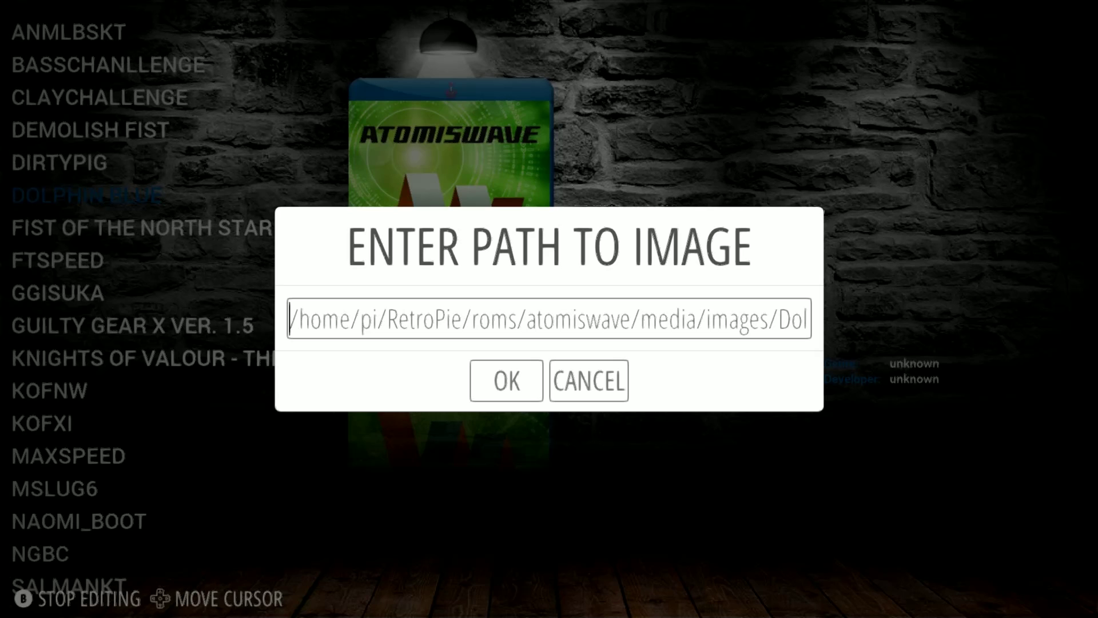
key(Right)
key(Right)
key(Right)
key(Right)
key(Right)
key(Right)
key(Right)
key(Right)
key(Right)
key(Right)
key(Right)
key(Right)
key(Right)
key(Right)
key(Right)
key(Right)
key(Right)
key(Right)
key(Right)
key(Right)
key(Right)
key(Right)
key(Right)
key(Right)
key(Right)
key(Right)
key(Right)
key(Right)
key(Right)
key(Right)
key(Right)
key(Right)
key(Right)
key(Right)
key(Right)
key(Right)
key(Right)
key(Right)
key(Right)
key(Right)
key(Right)
key(Right)
key(Right)
key(Right)
key(Right)
key(Right)
key(Right)
key(Right)
key(Right)
key(Right)
key(Right)
key(Right)
key(Right)
key(Right)
key(Right)
key(Right)
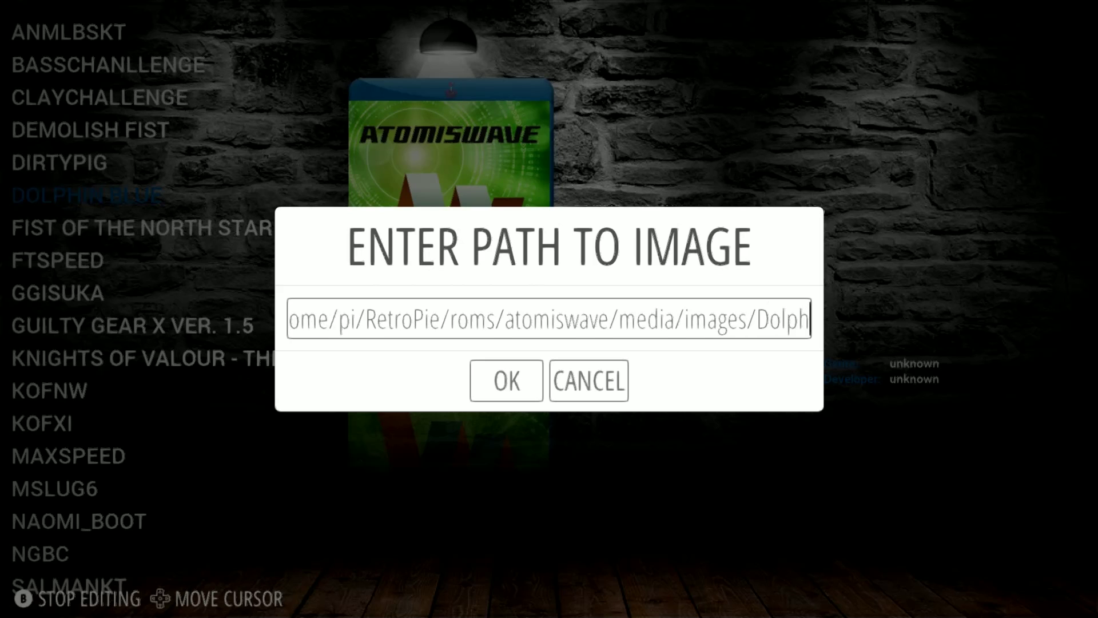
key(Right)
key(Right)
key(Right)
key(Right)
key(Right)
key(Right)
key(Right)
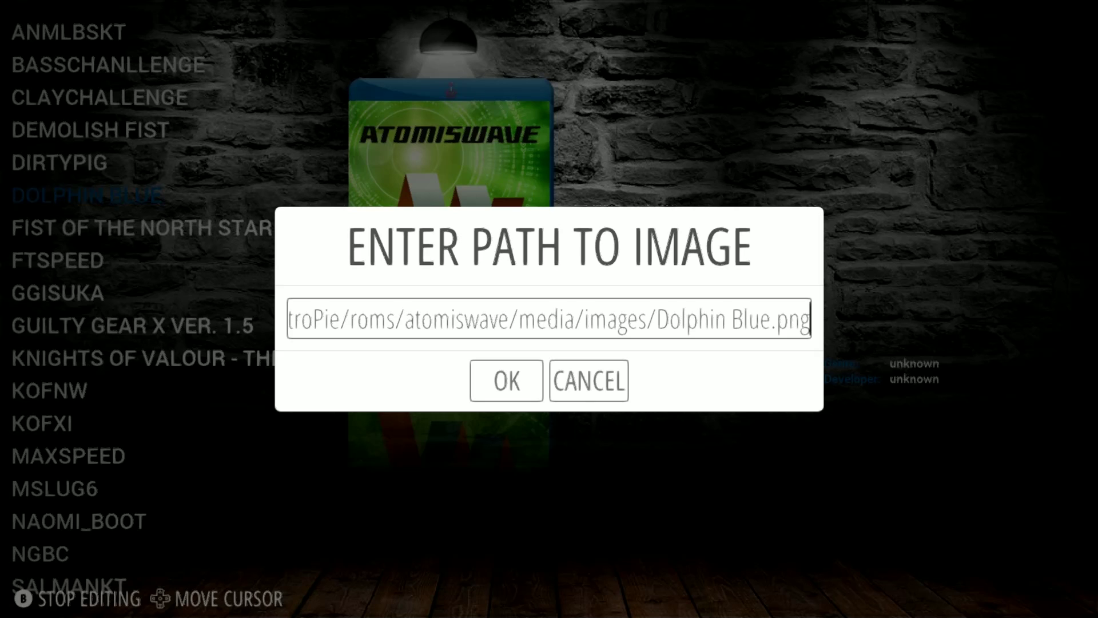
key(Return)
key(Down)
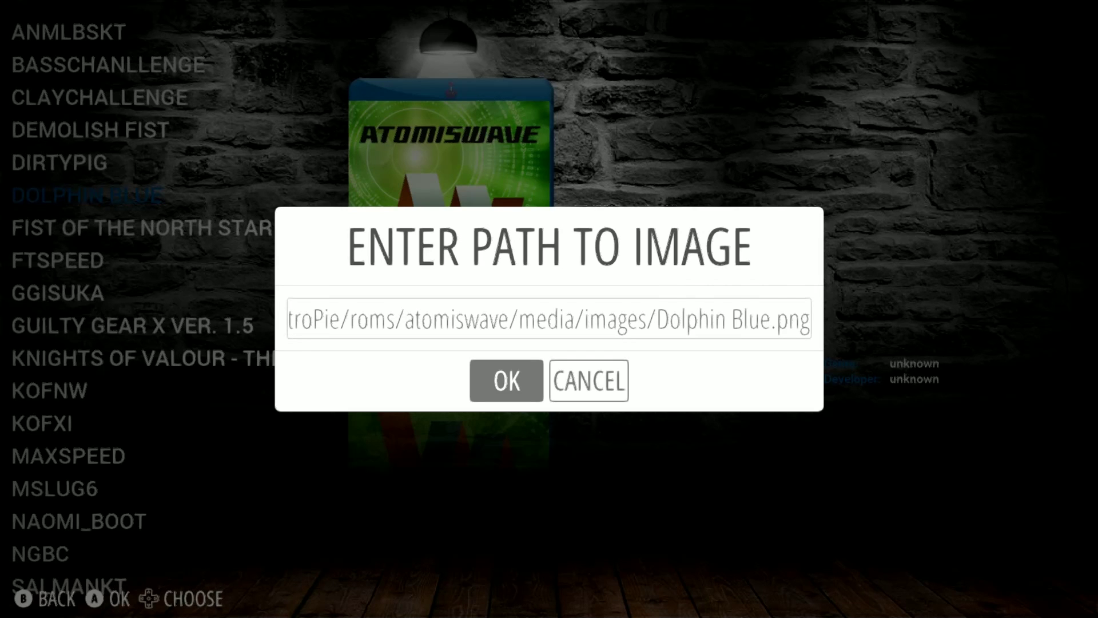
key(Return)
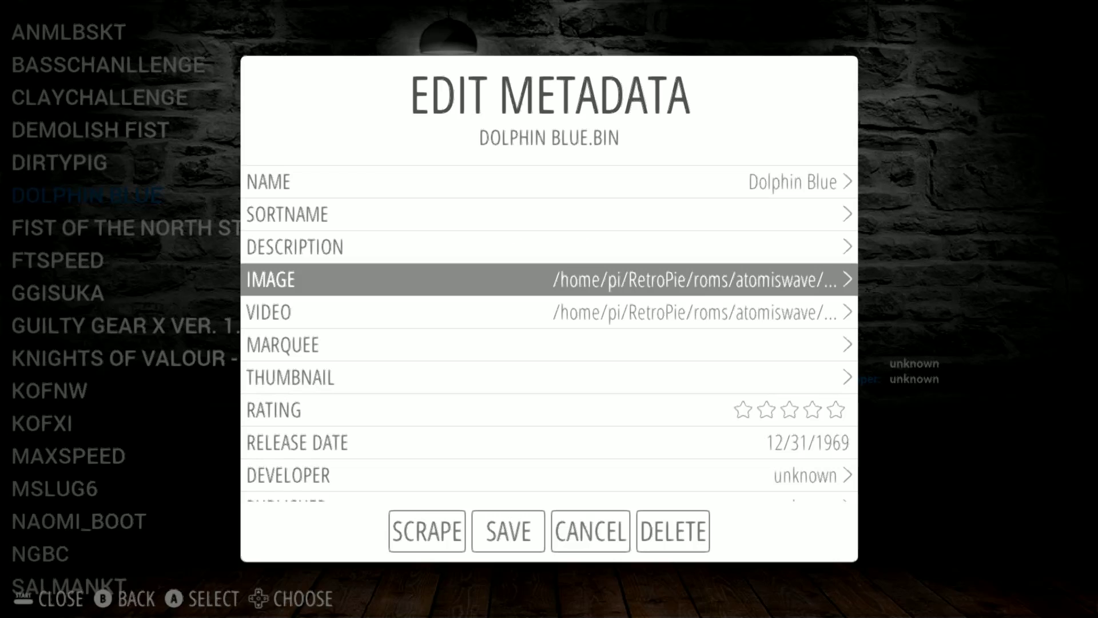
Review the rest of Dolphin Blue's metadata fields and the available save, cancel and delete actions
key(Down)
key(Down)
key(Down)
key(Down)
key(Down)
key(Down)
key(Down)
key(Down)
key(Down)
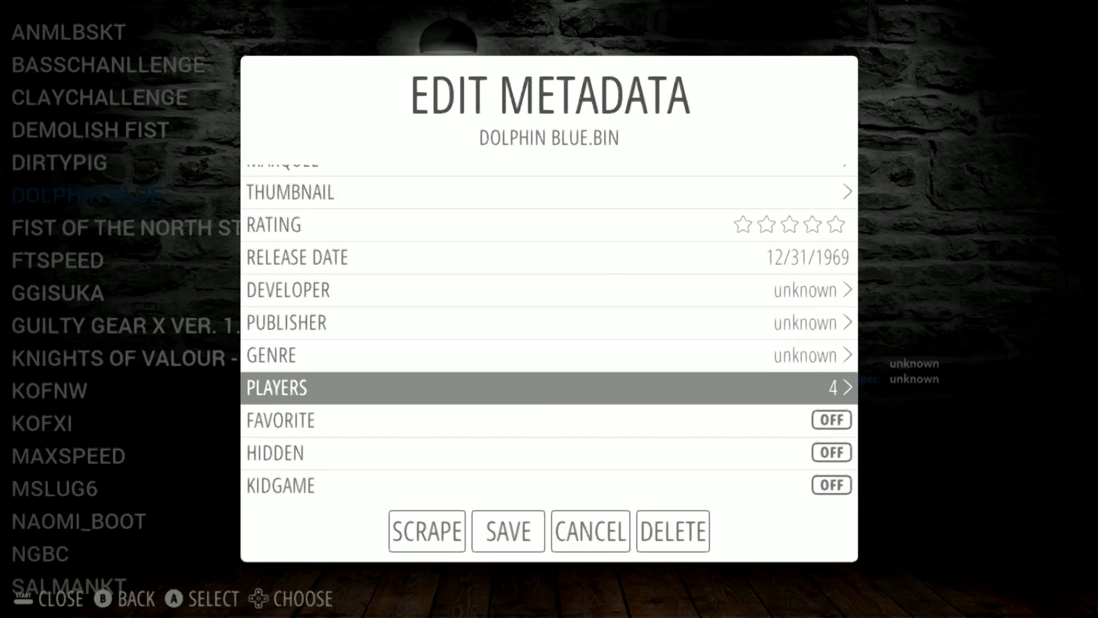
key(Down)
key(Down)
key(Down)
key(Down)
key(Right)
key(Right)
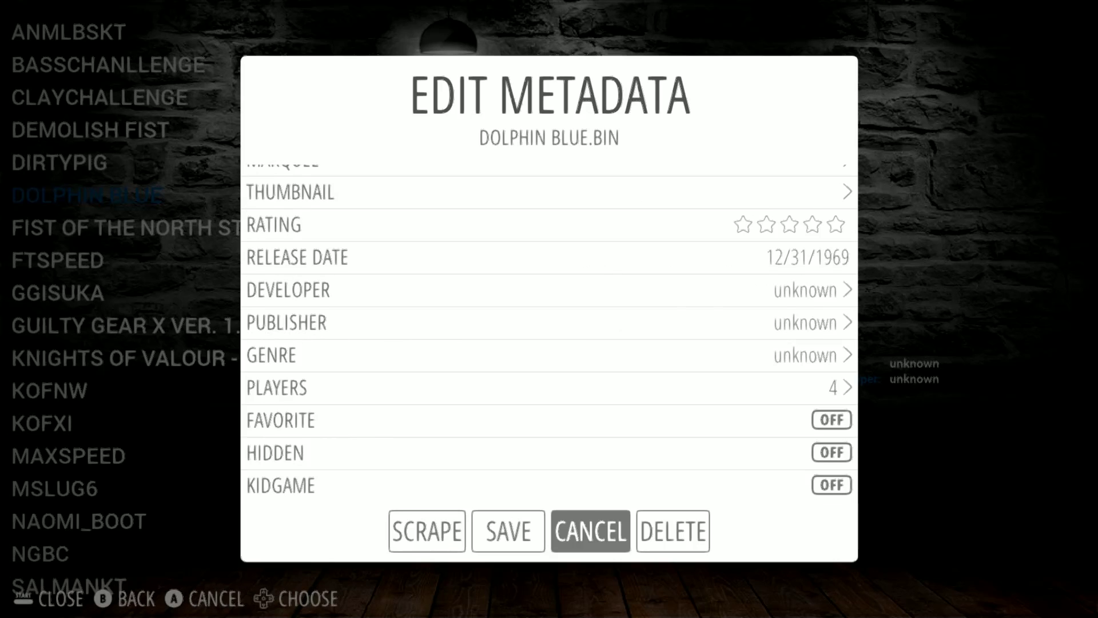
key(Left)
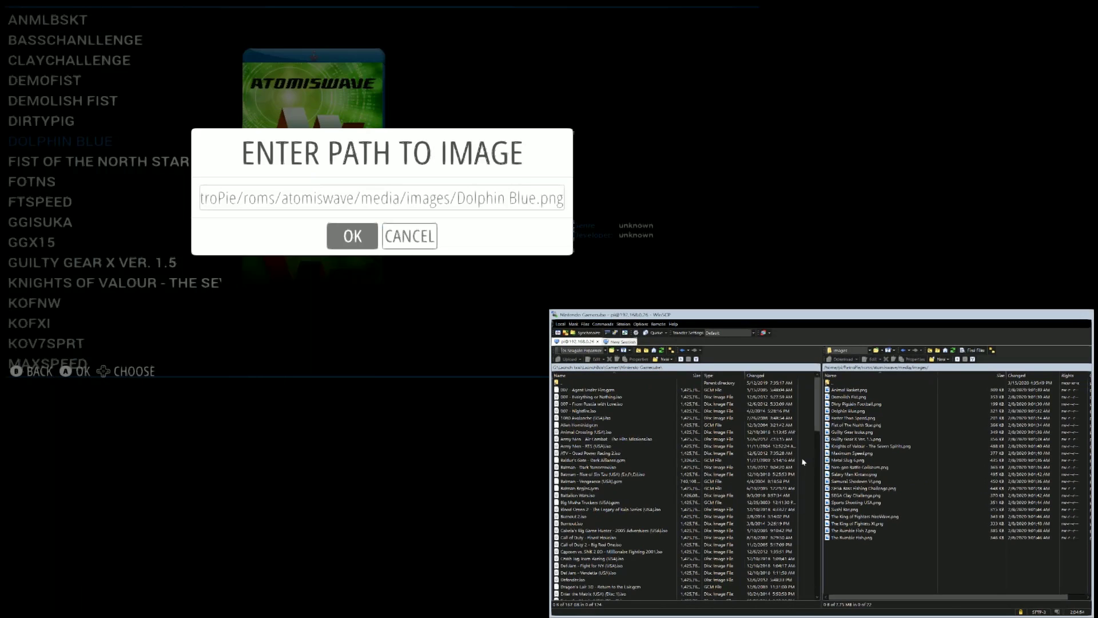
Accept the Dolphin Blue.png image path in the atomiswave media/images folder, save the metadata changes and reselect the game to check its artwork
key(Return)
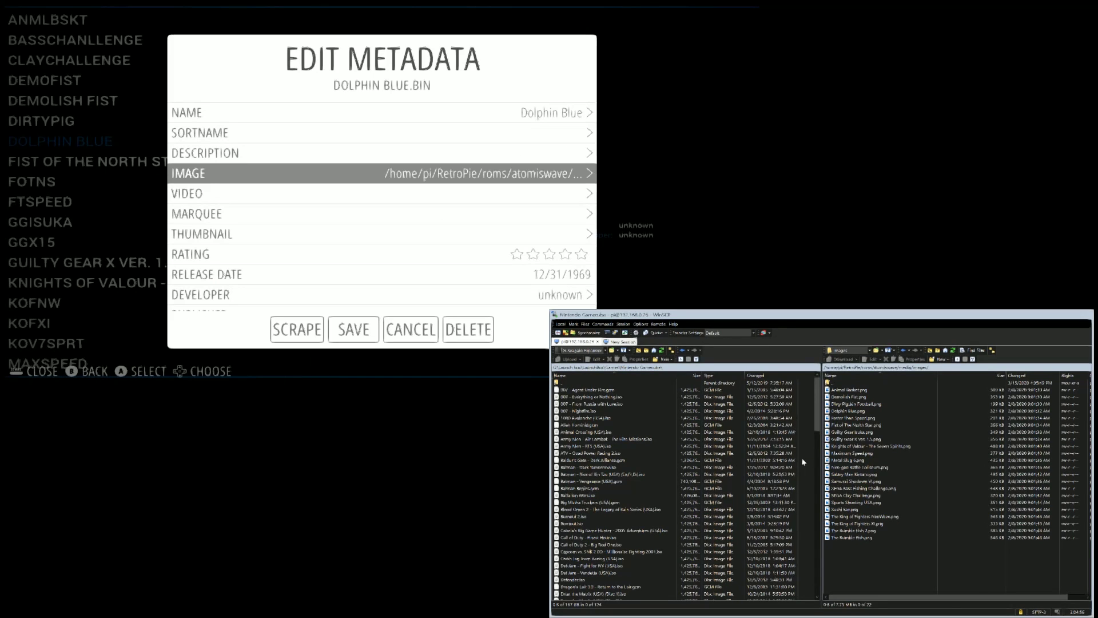
key(Down)
key(Down)
key(Down)
key(Down)
key(Down)
key(Down)
key(Escape)
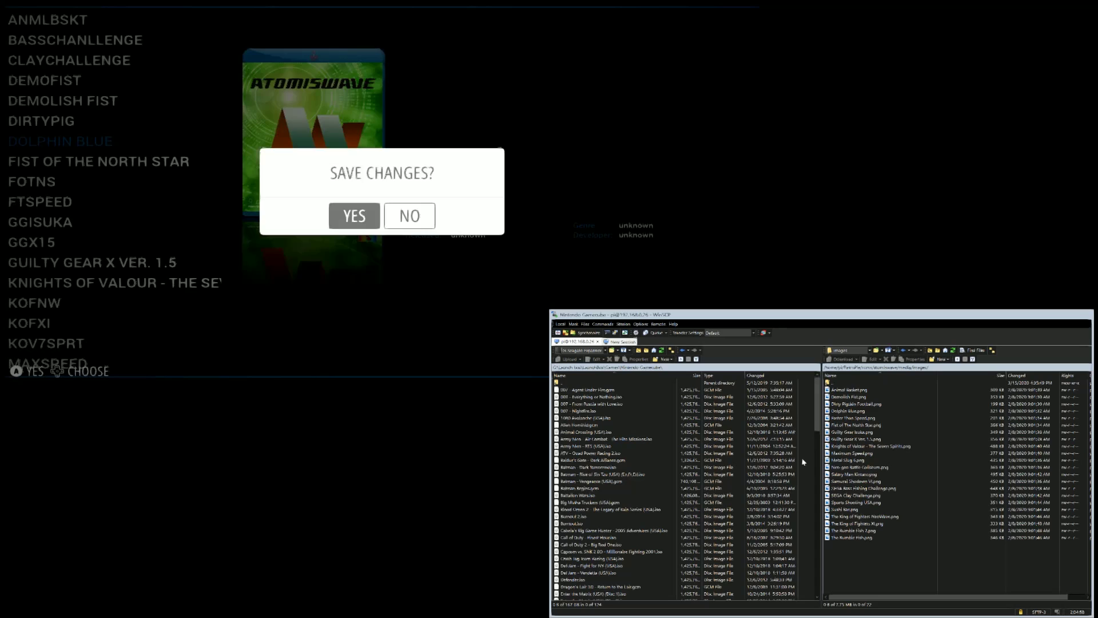
key(Return)
key(Escape)
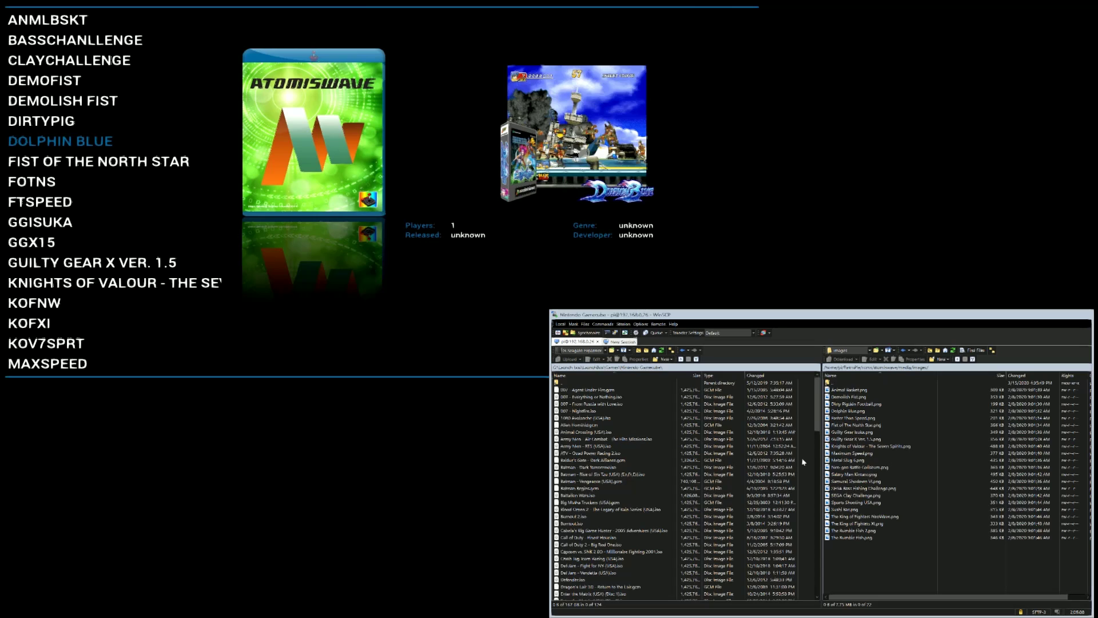
key(Up)
key(Down)
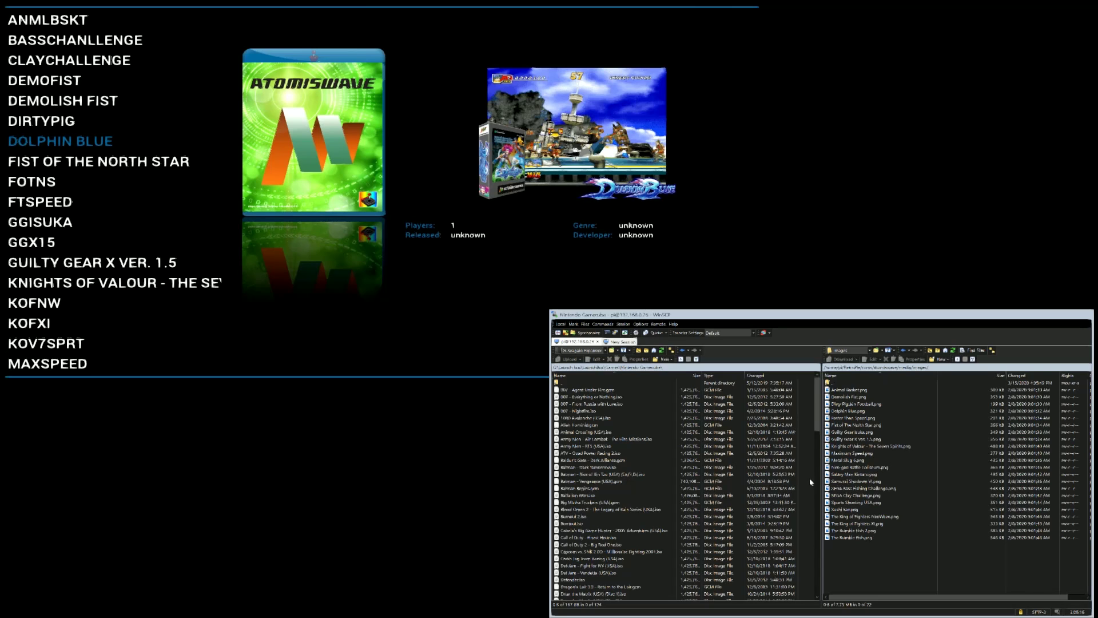
Open the metadata of the Dolphin Blue game for editing
key(shift)
key(Down)
key(Down)
key(Down)
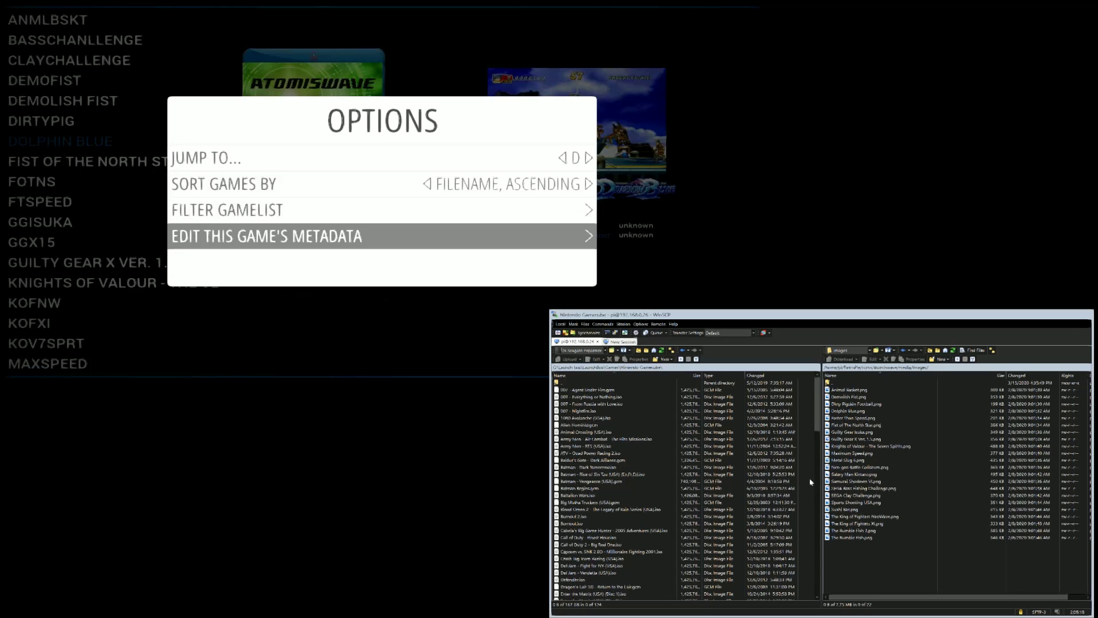
key(Return)
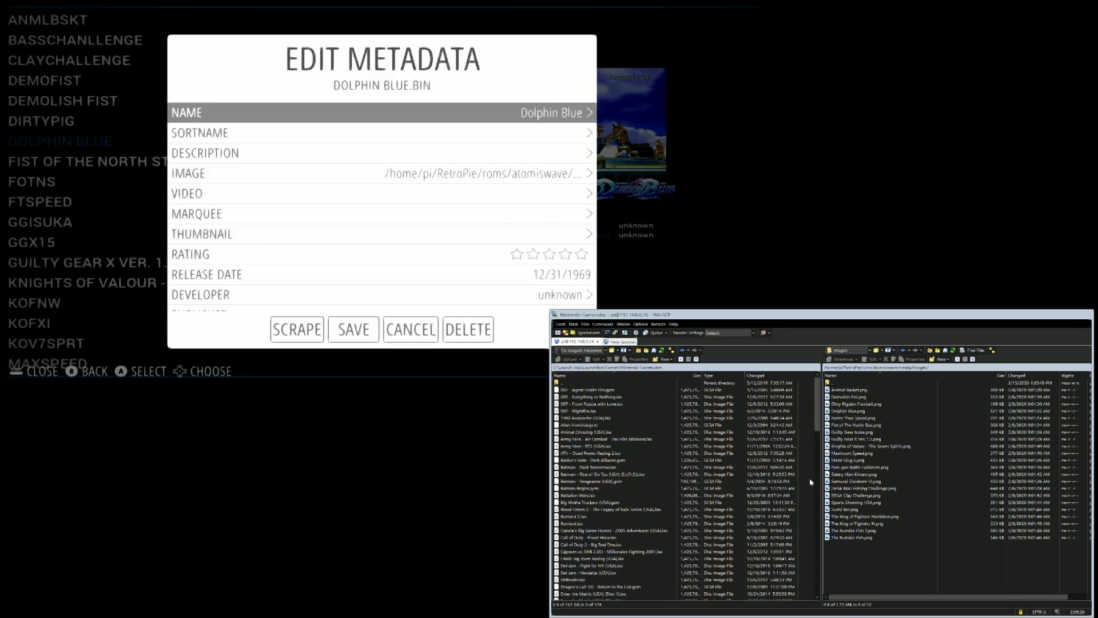
Look over Dolphin Blue's description, image, video, marquee and thumbnail fields to see which media paths can be assigned
key(Down)
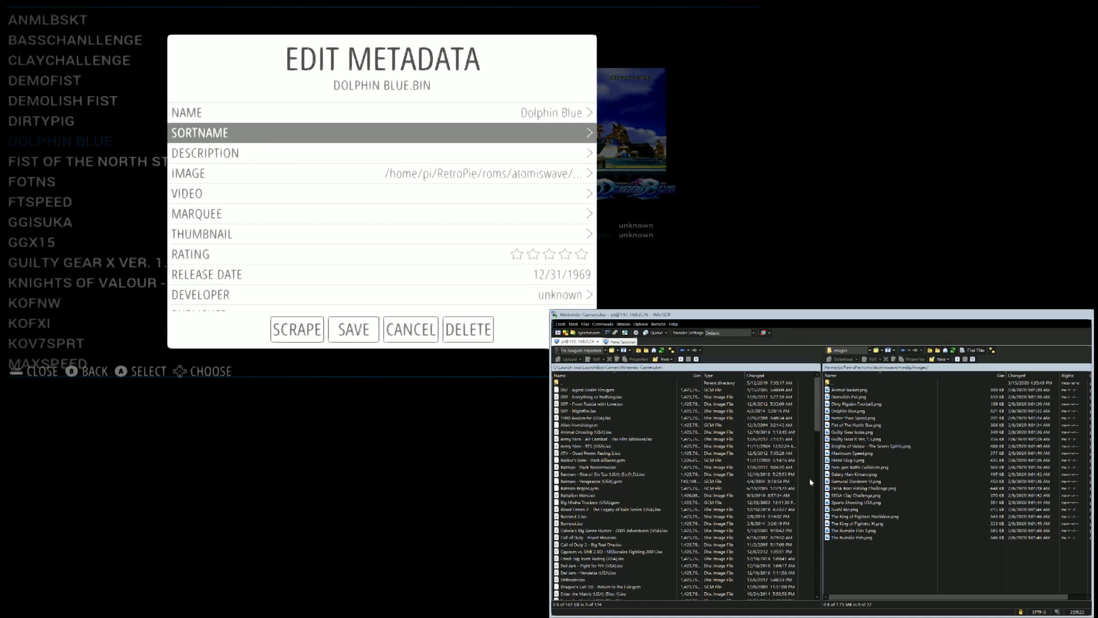
key(Down)
key(Down)
key(Down)
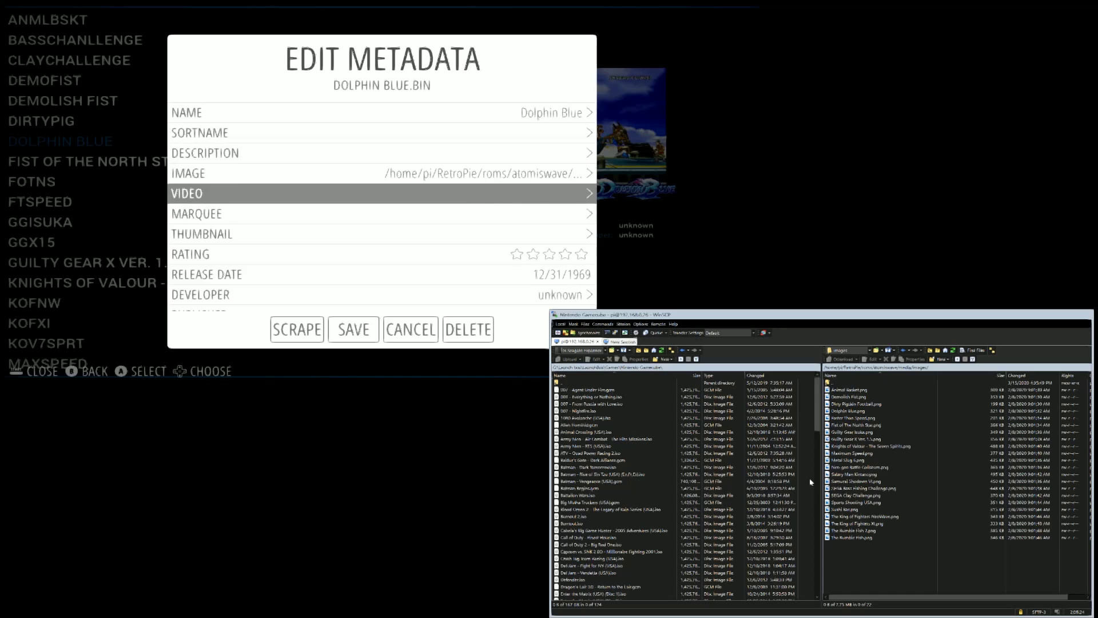
key(Up)
key(Up)
key(Down)
key(Down)
key(Down)
key(Down)
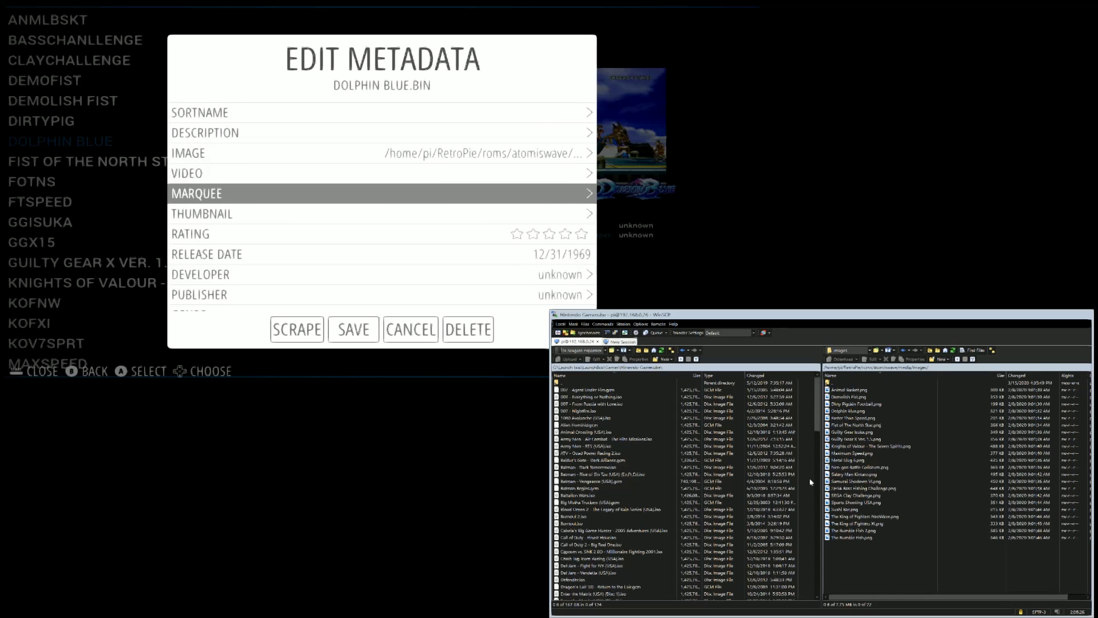
key(Up)
key(Up)
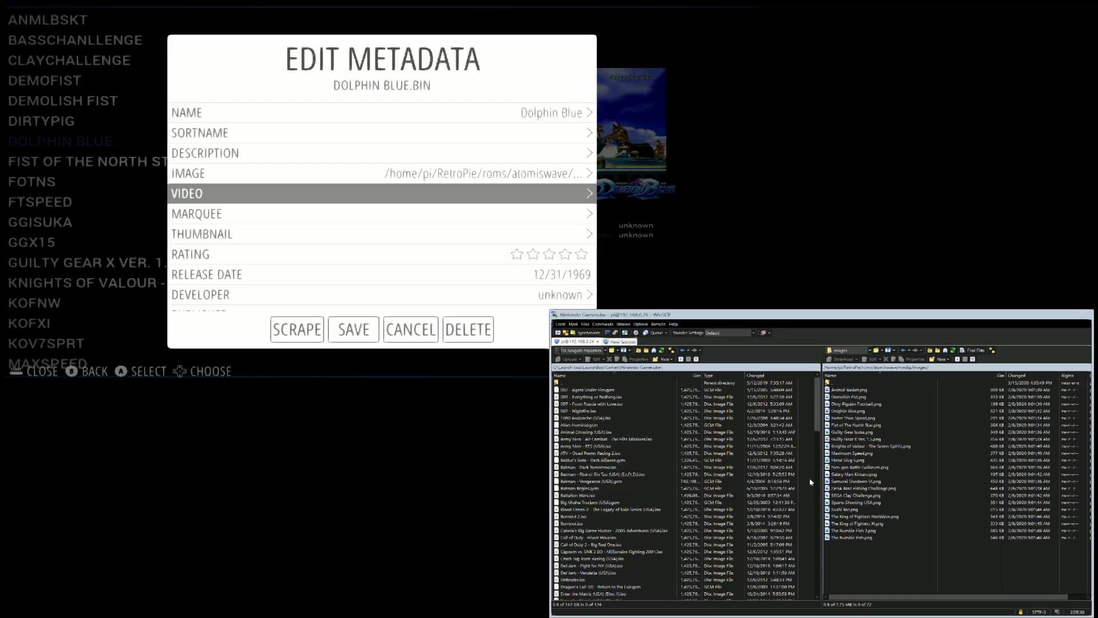
key(Down)
key(Up)
Begin Dolphin Blue's video path with /home/pi/RetroPie/roms/atomiswave/ in the metadata's Video field
key(Return)
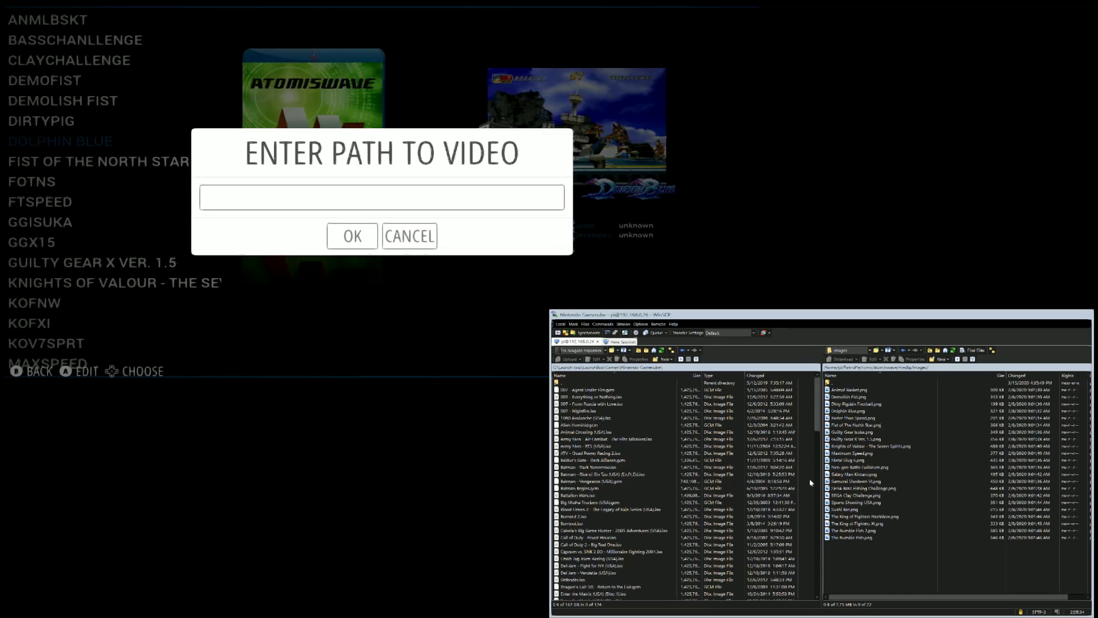
key(Return)
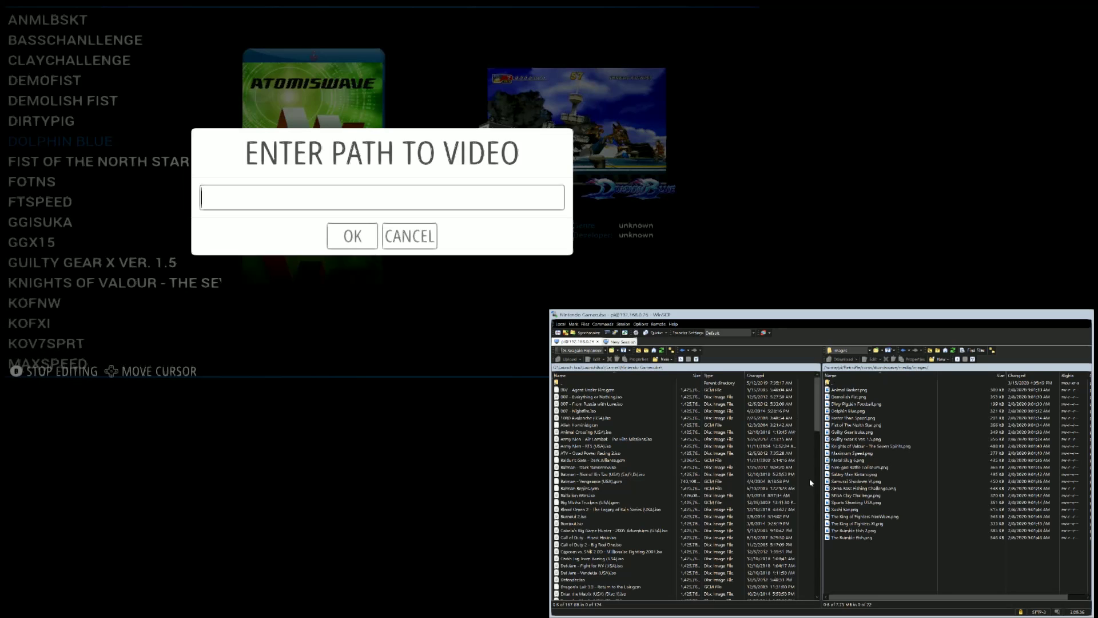
text(/home/pi/Retr)
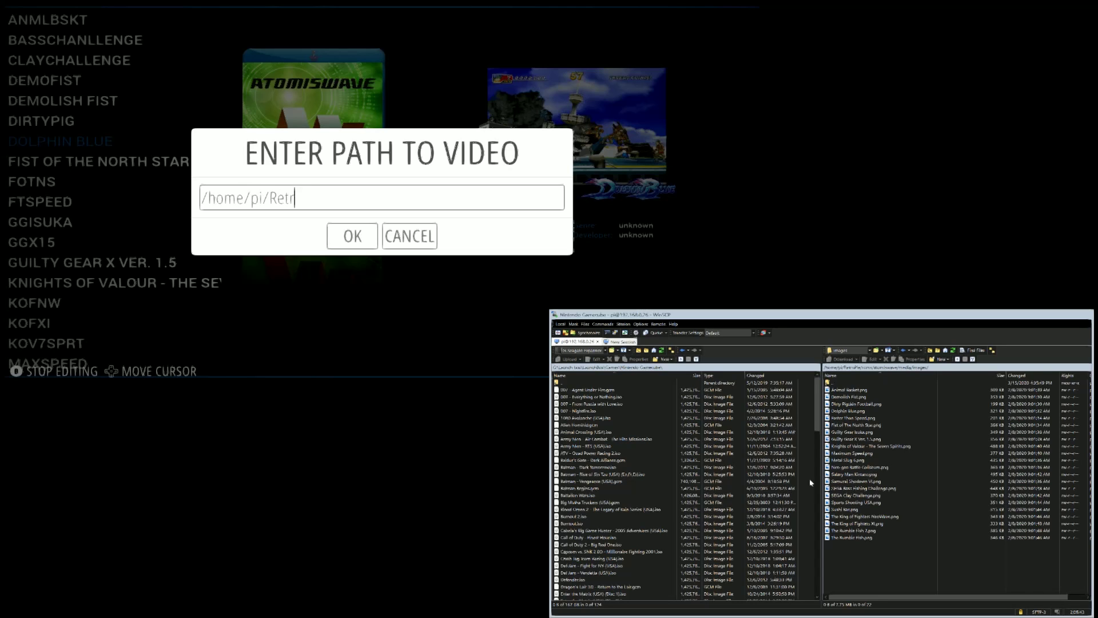
key(BackSpace)
key(BackSpace)
key(BackSpace)
text(Pie/roms/atomis)
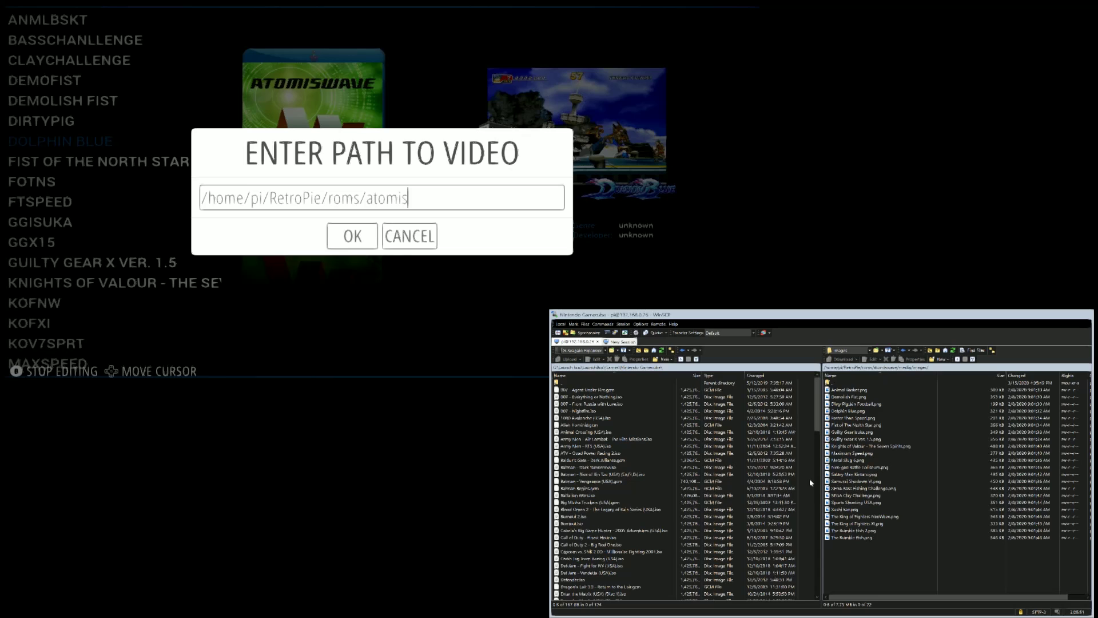
text(wave/)
Switch to WinSCP and open the snap folder under atomiswave/media to look up the Dolphin Blue video's file name
click(938, 433)
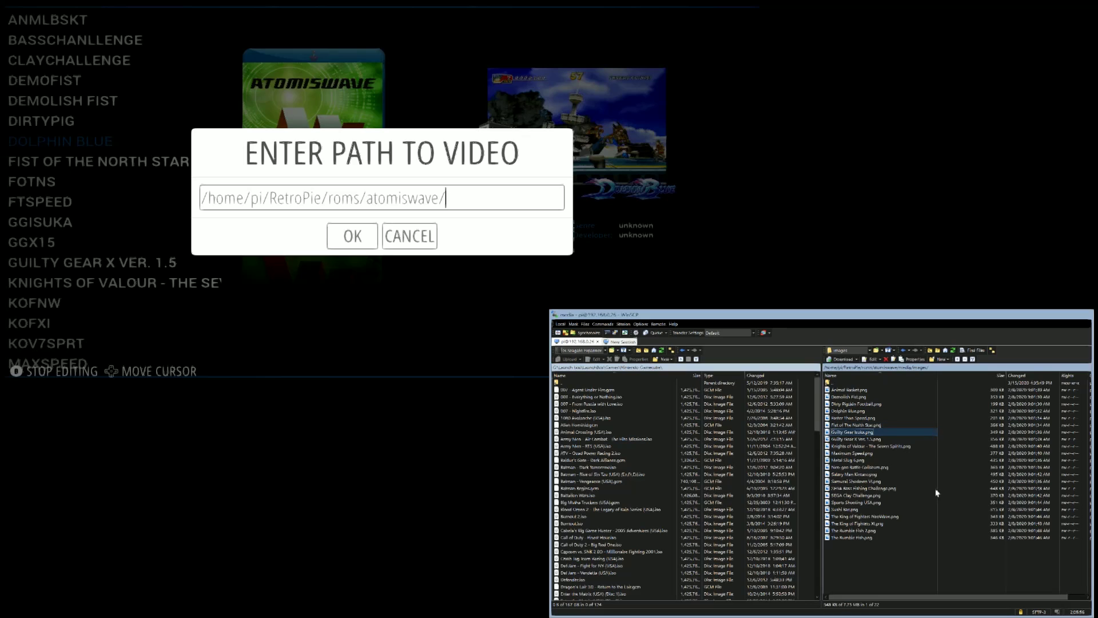
key(BackSpace)
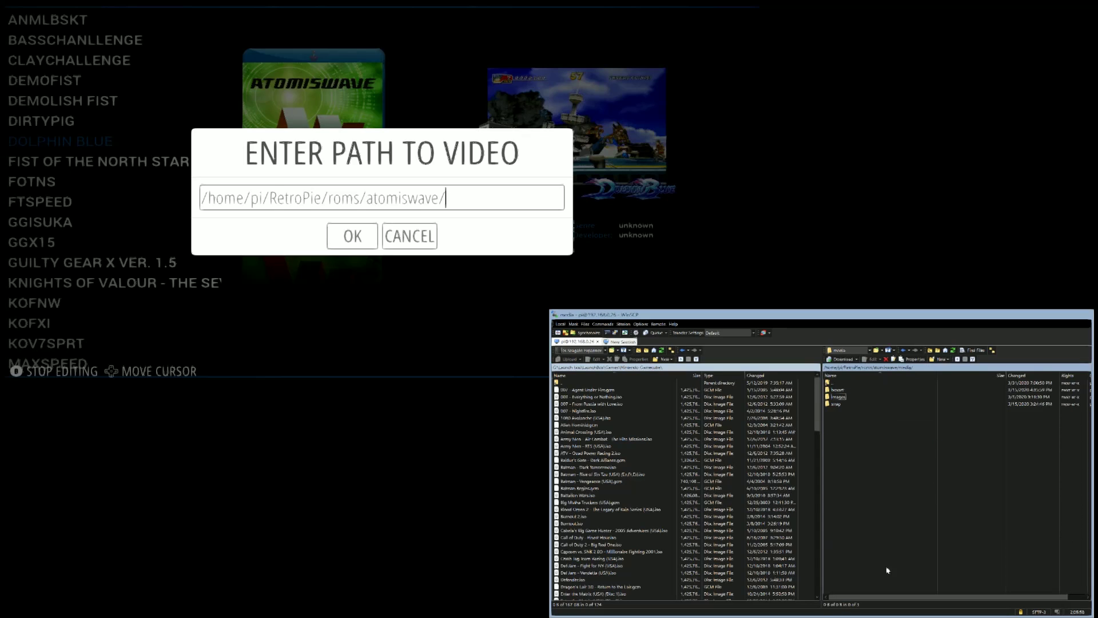
click(837, 405)
key(F2)
key(Escape)
double_click(854, 403)
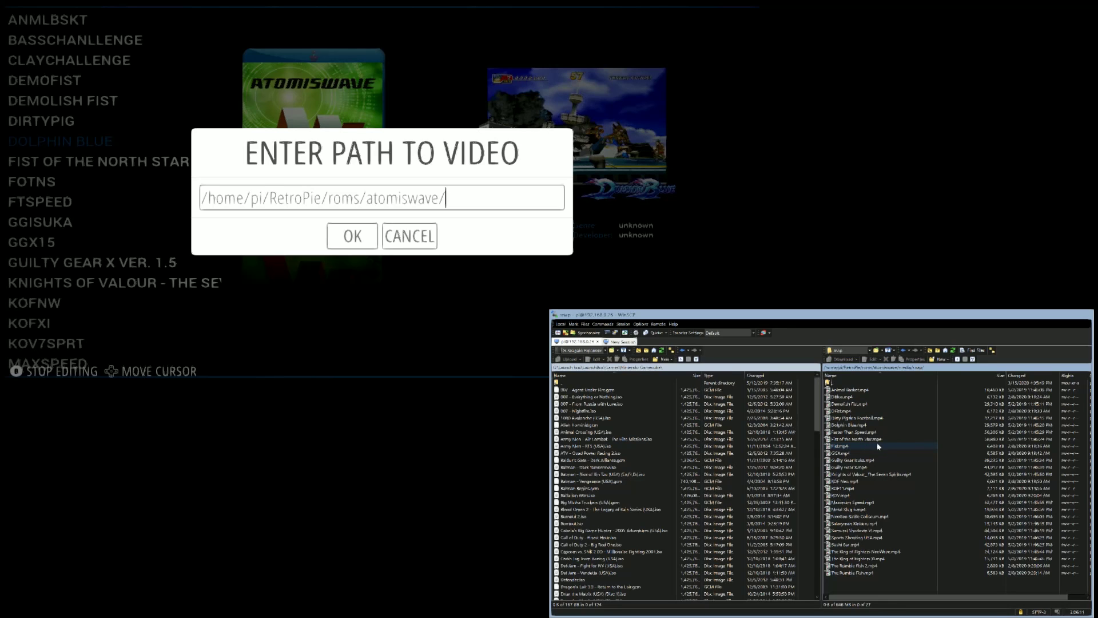
Return to EmulationStation and complete the video path with media/snap/Dolphin Blue.mp4
text(media/snap/Dolphin)
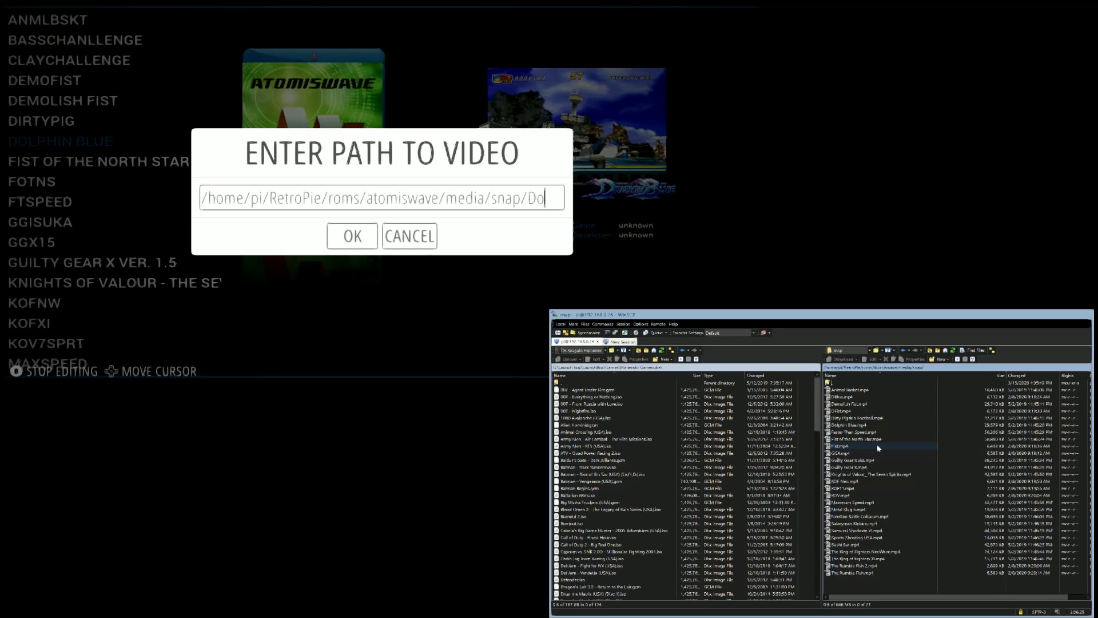
key(BackSpace)
key(BackSpace)
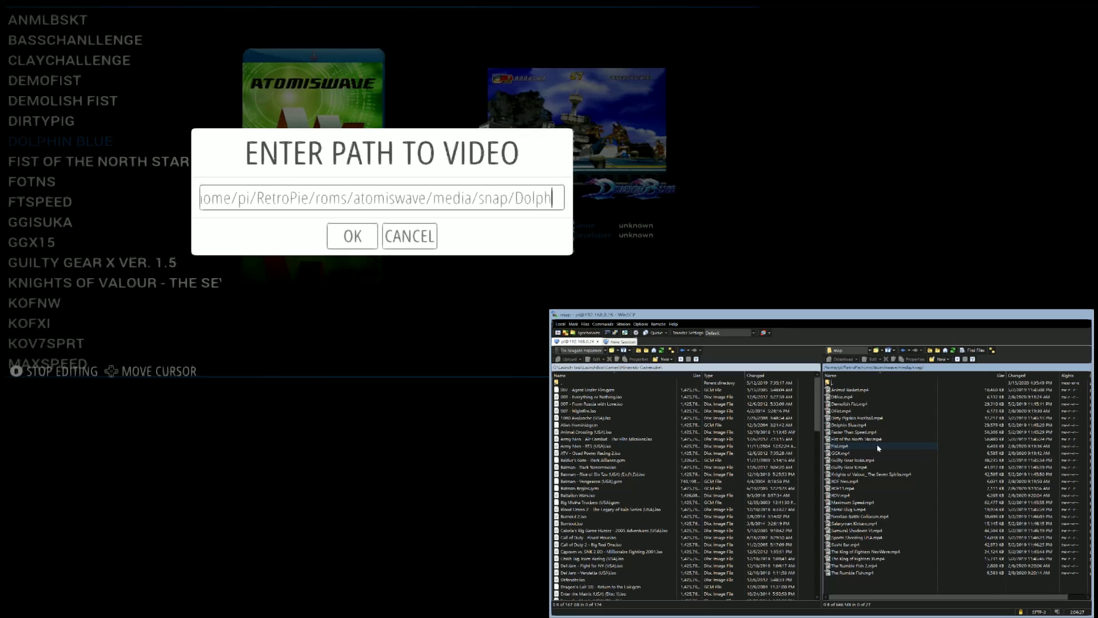
text(in)
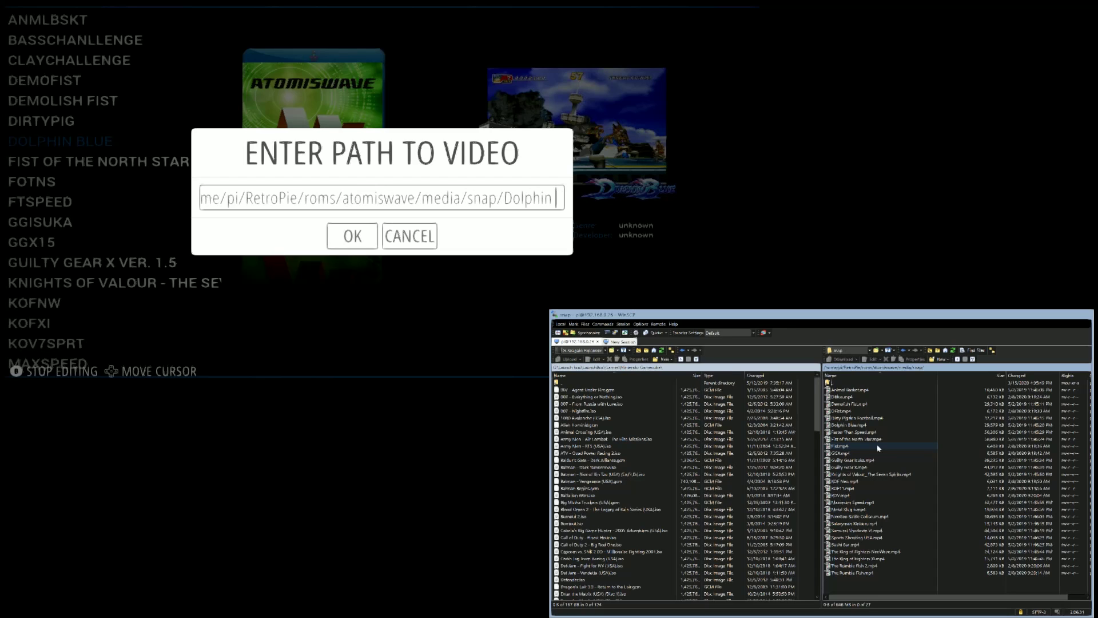
text( Ble)
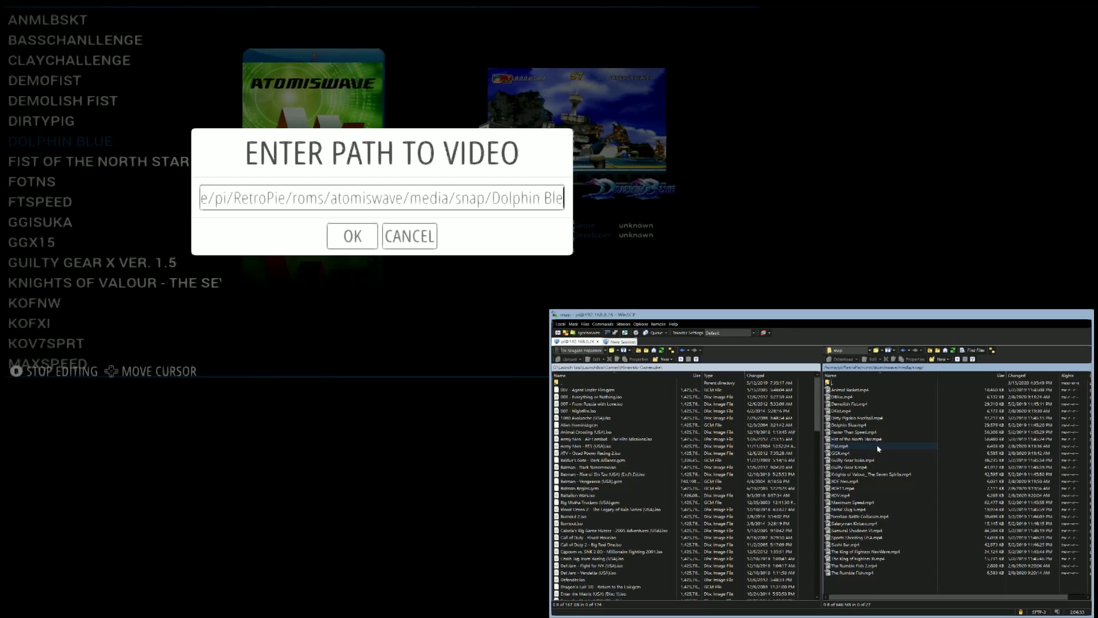
key(BackSpace)
text(ue)
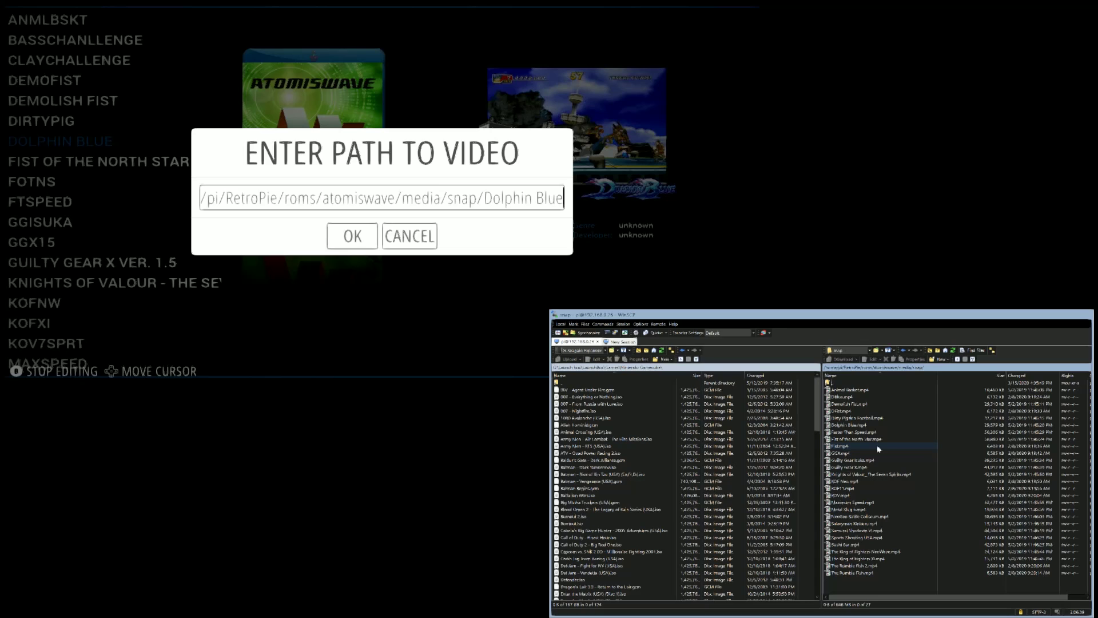
text(.mp4)
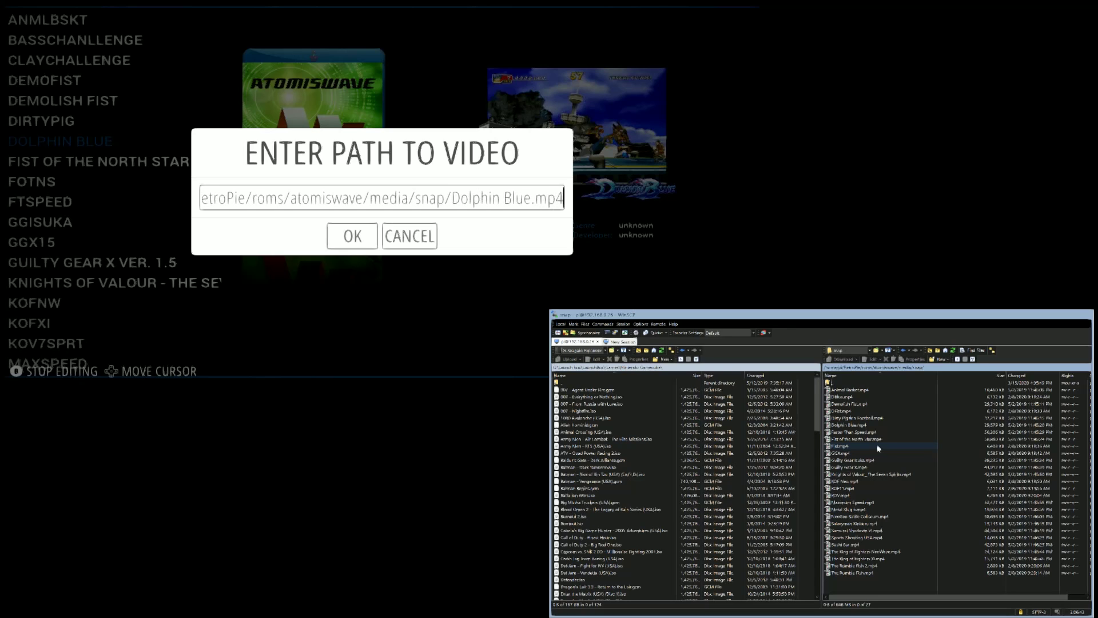
key(Return)
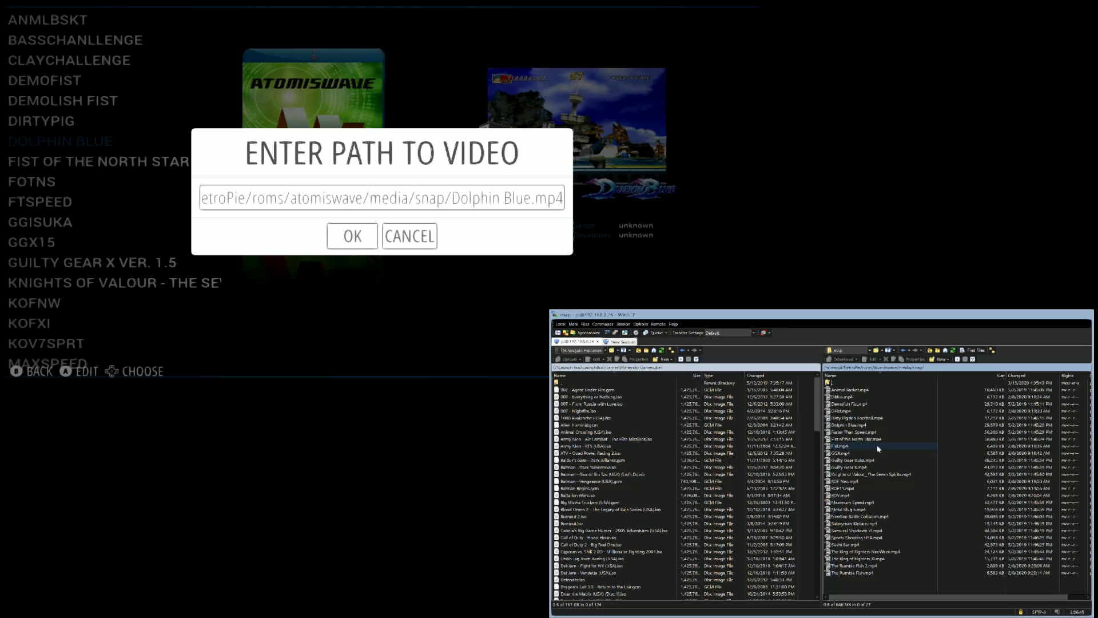
Accept the entered video path and save Dolphin Blue's metadata
key(Return)
key(Down)
key(Down)
key(Down)
key(Down)
key(Down)
key(Down)
key(Down)
key(Down)
key(Down)
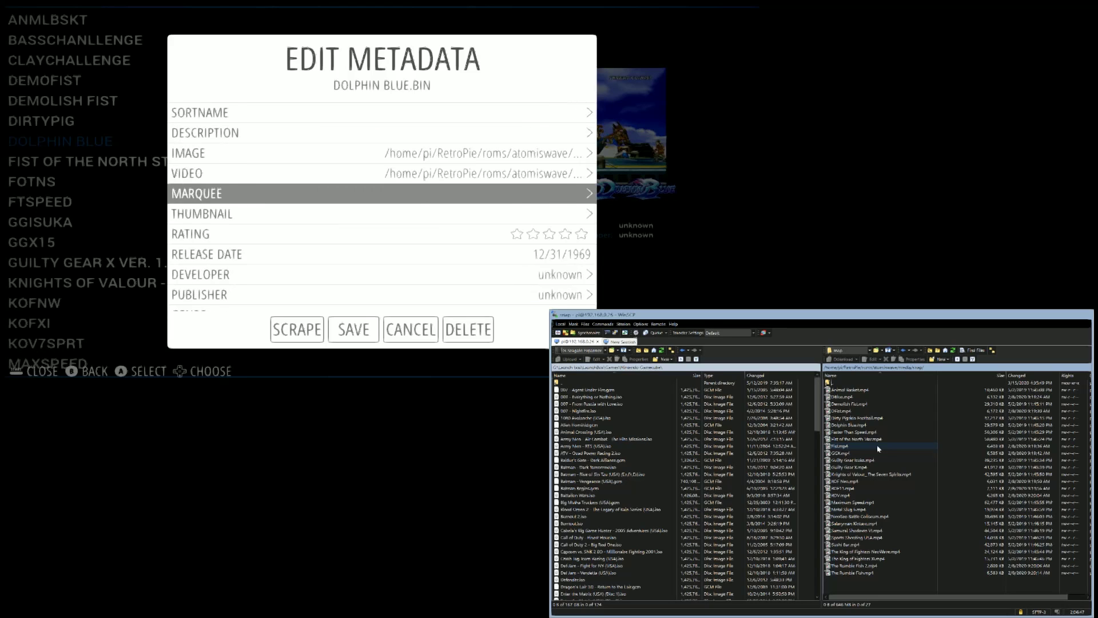
key(Down)
key(Down)
key(Down)
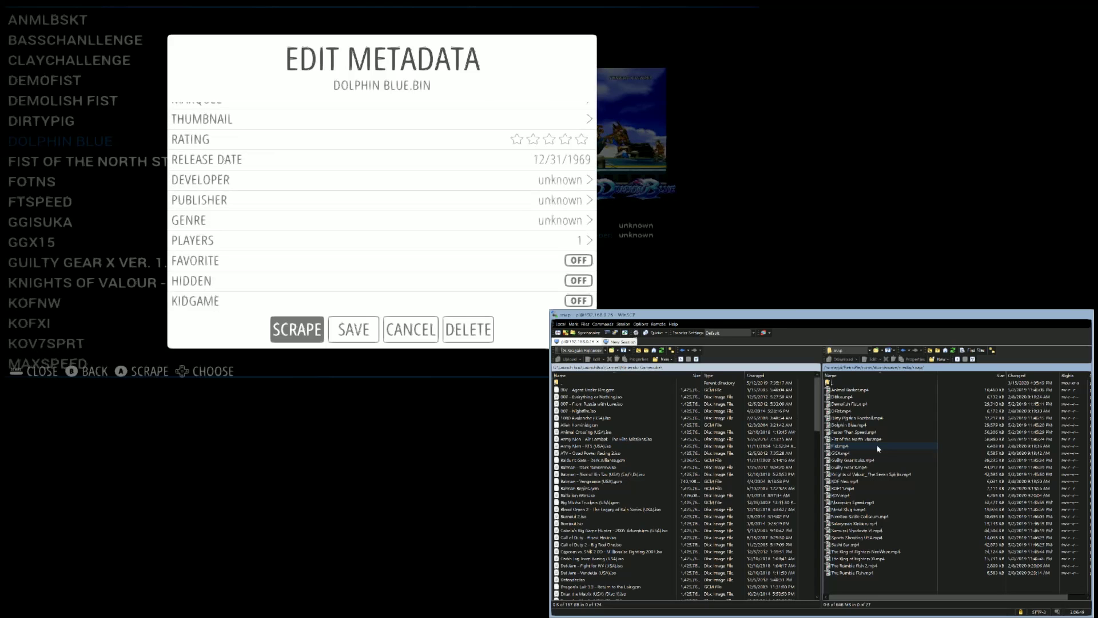
key(Right)
key(Return)
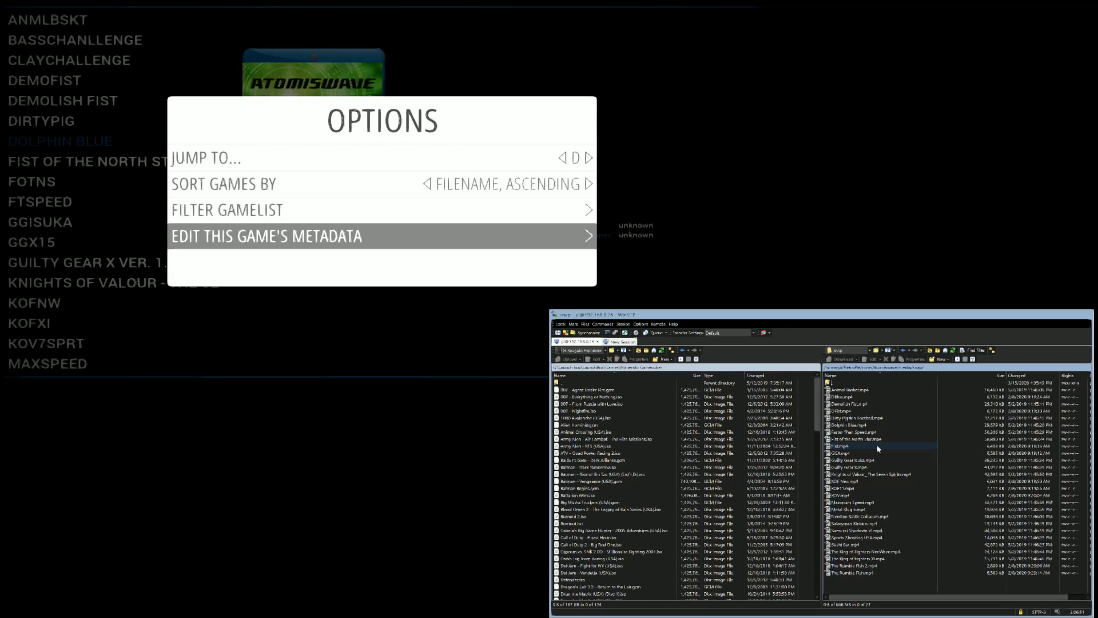
Leave the game options and reselect Dolphin Blue in the game list to check its video preview
key(Escape)
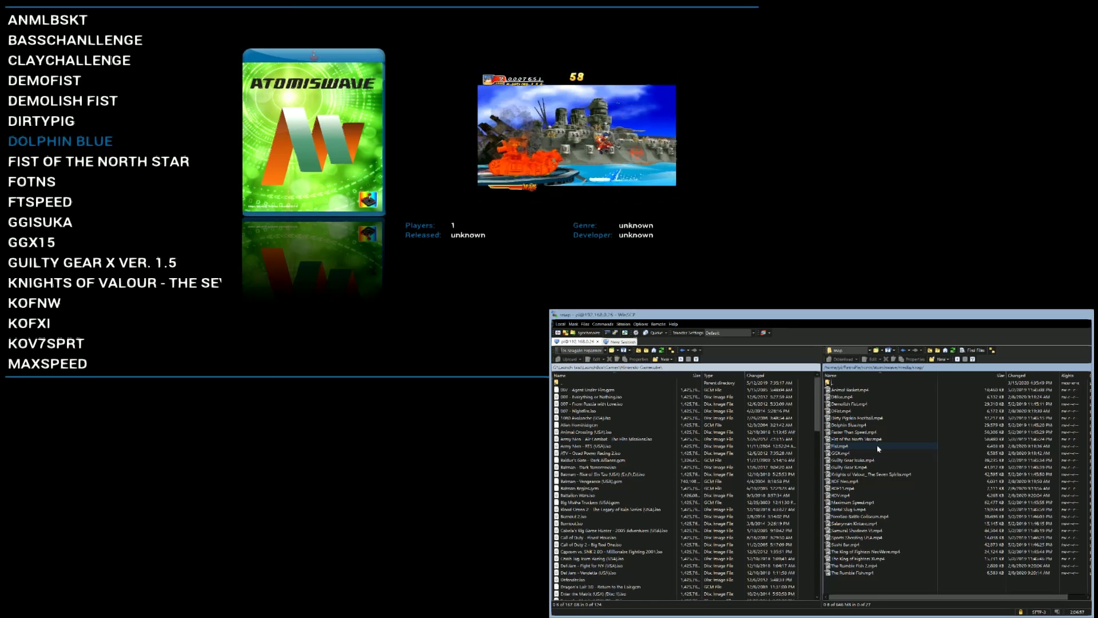
key(Up)
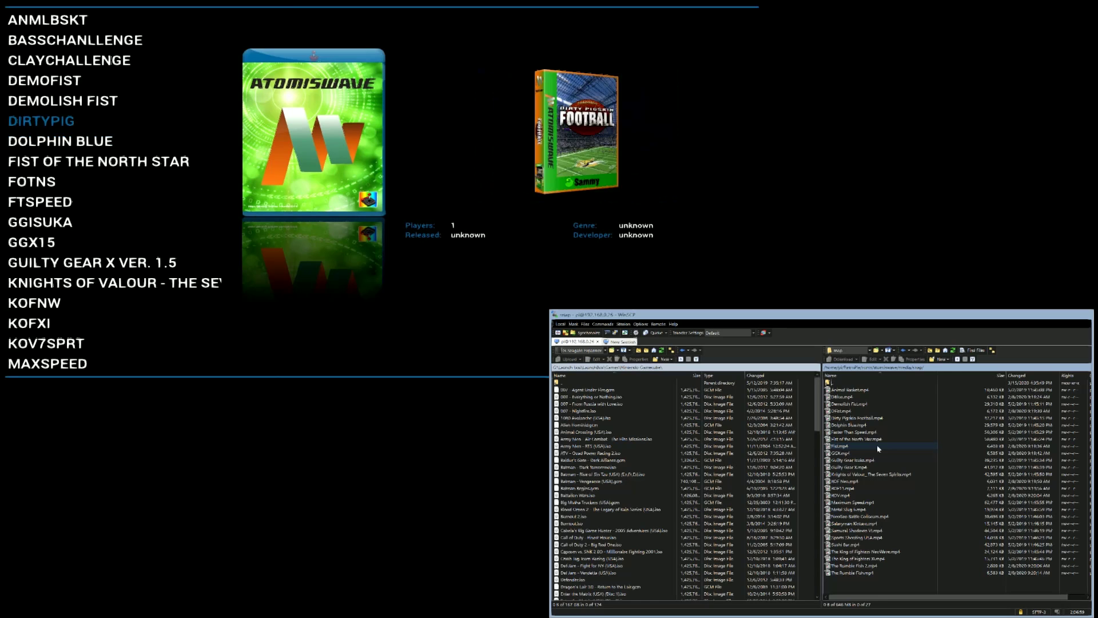
key(Down)
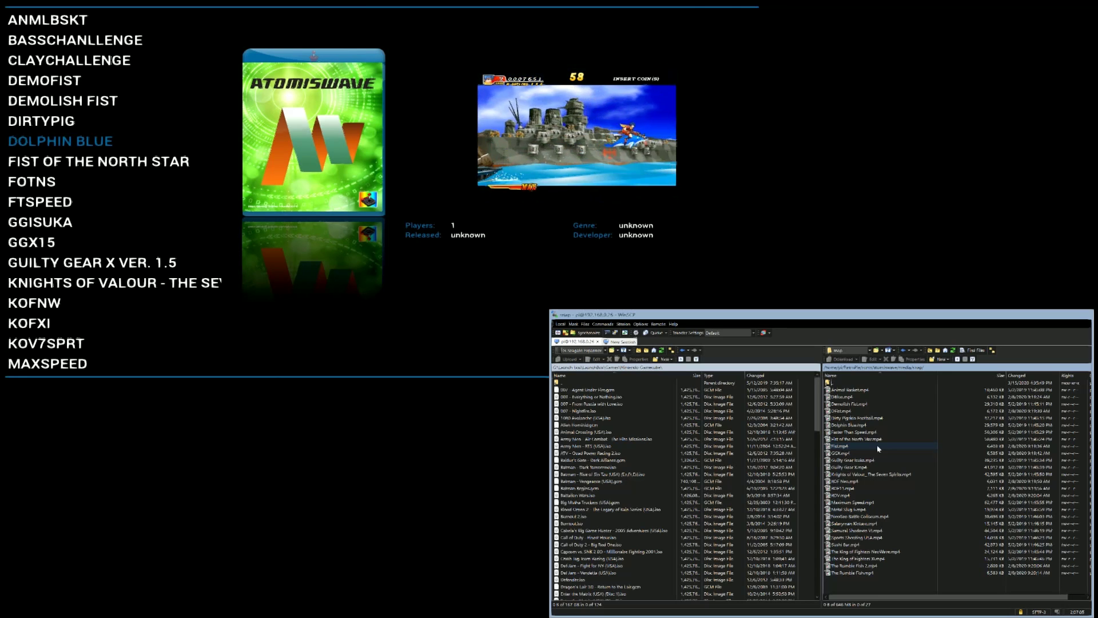
Reopen Dolphin Blue's metadata for editing from the game options
key(Return)
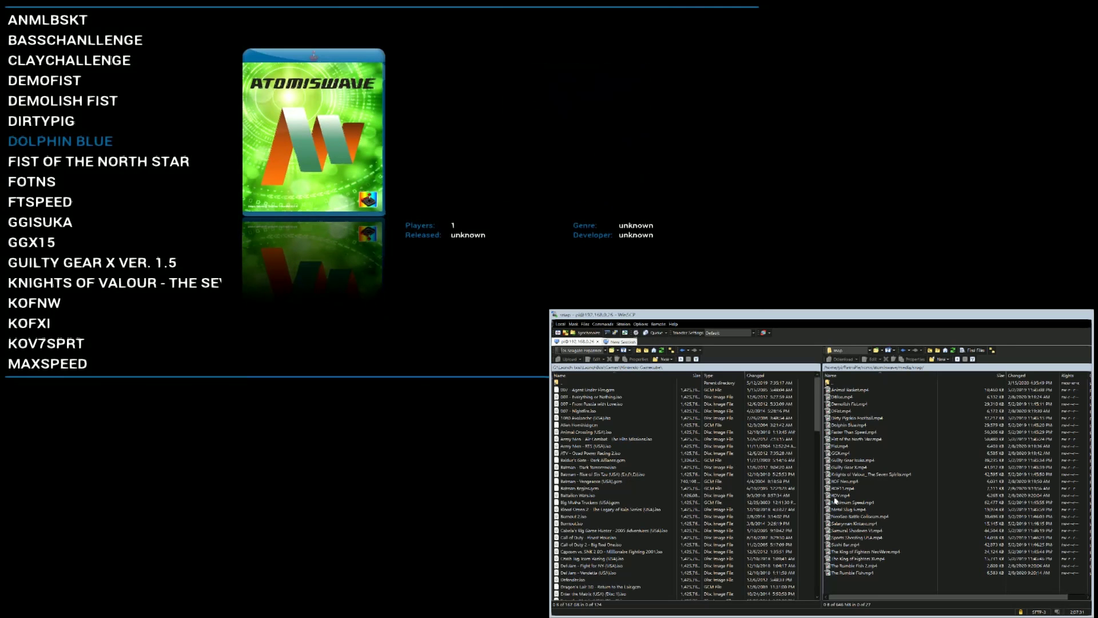
key(space)
key(Down)
key(Down)
key(Return)
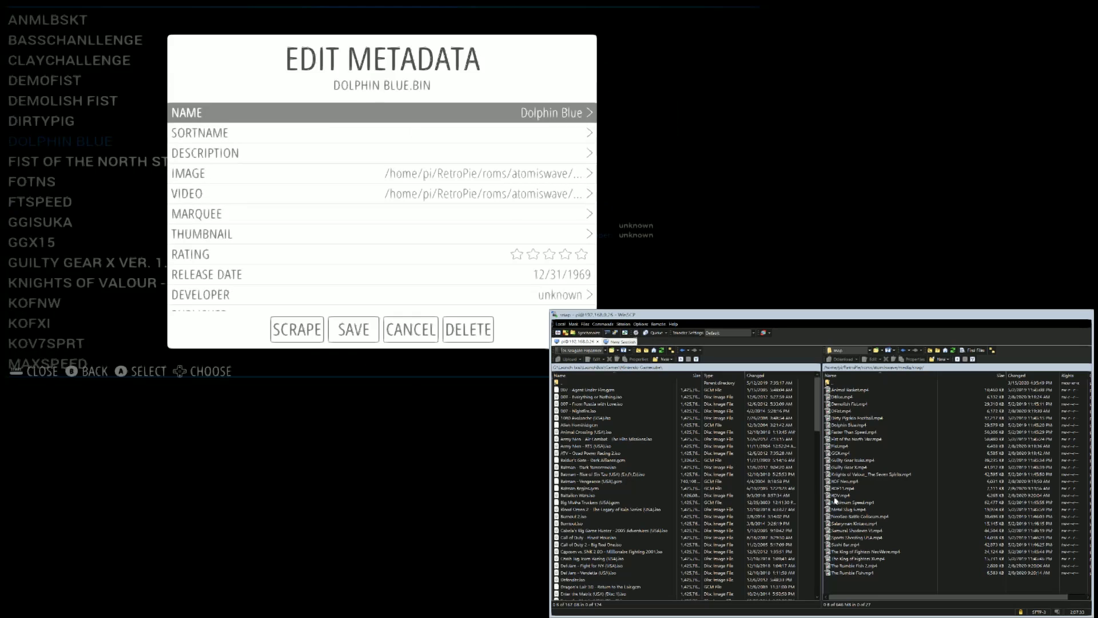
Review Dolphin Blue's image, video, marquee, thumbnail and rating fields to see which metadata can be filled in manually
key(Down)
key(Down)
key(Up)
key(Down)
key(Down)
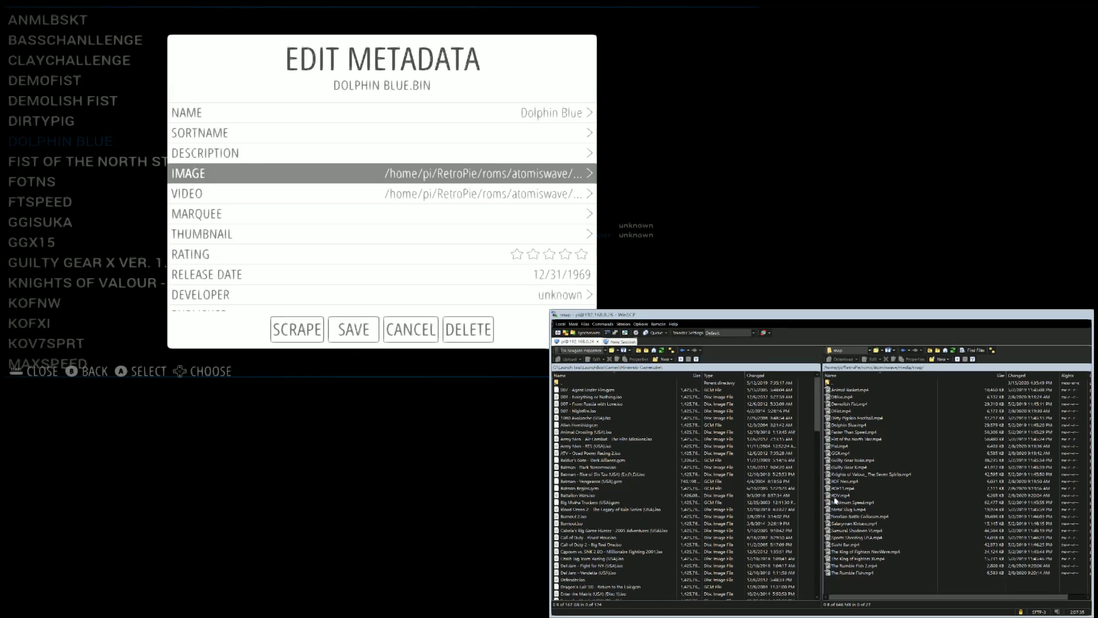
key(Down)
key(Down)
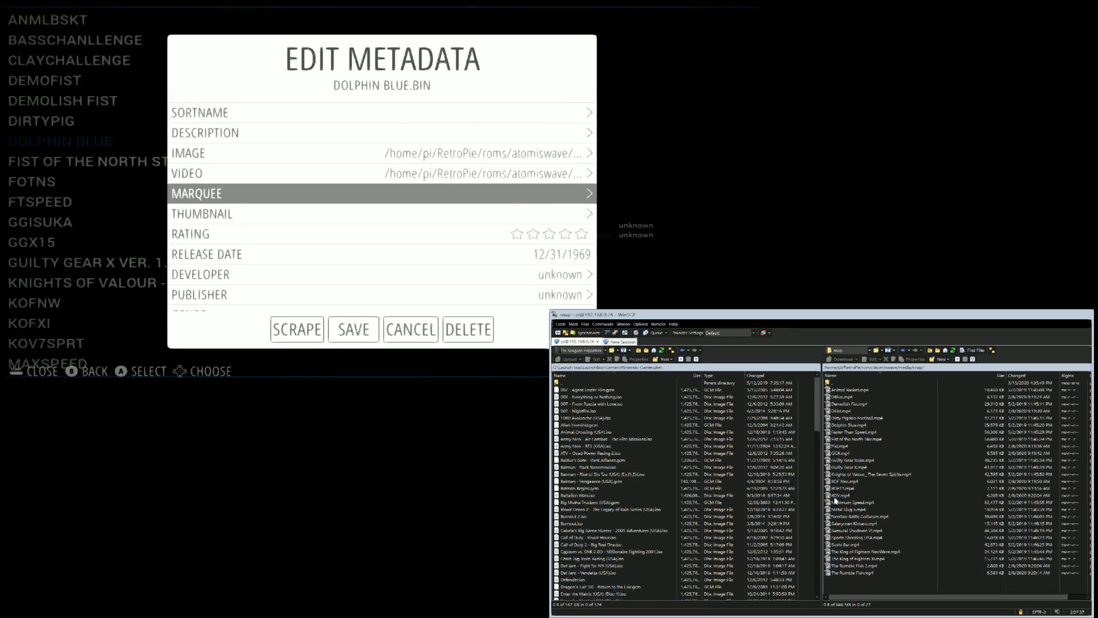
key(Down)
key(Up)
key(Down)
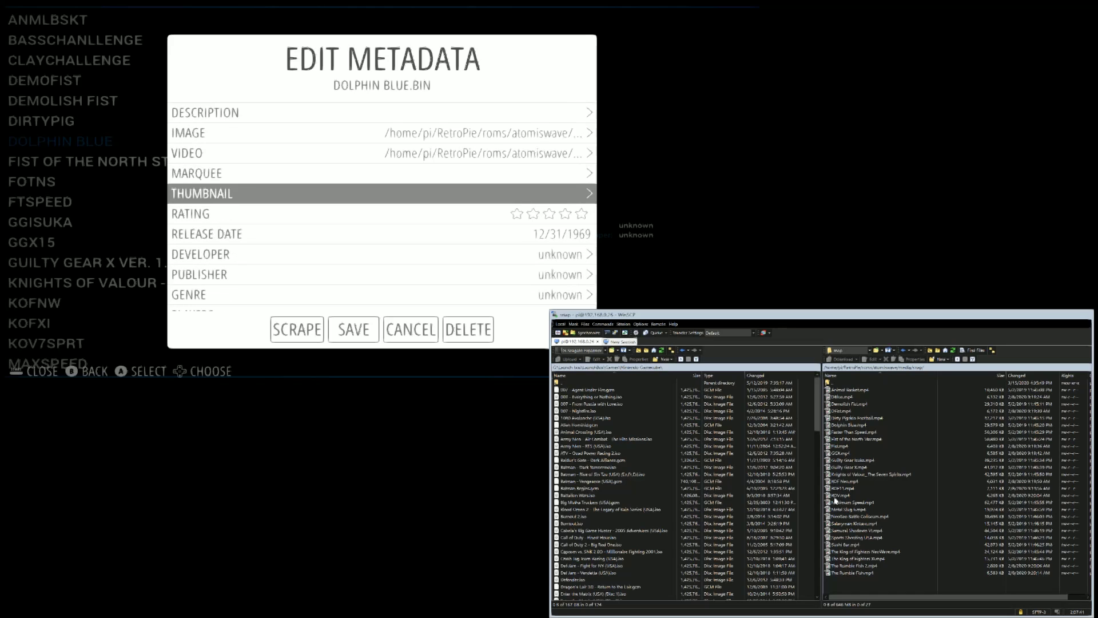
key(Up)
key(Up)
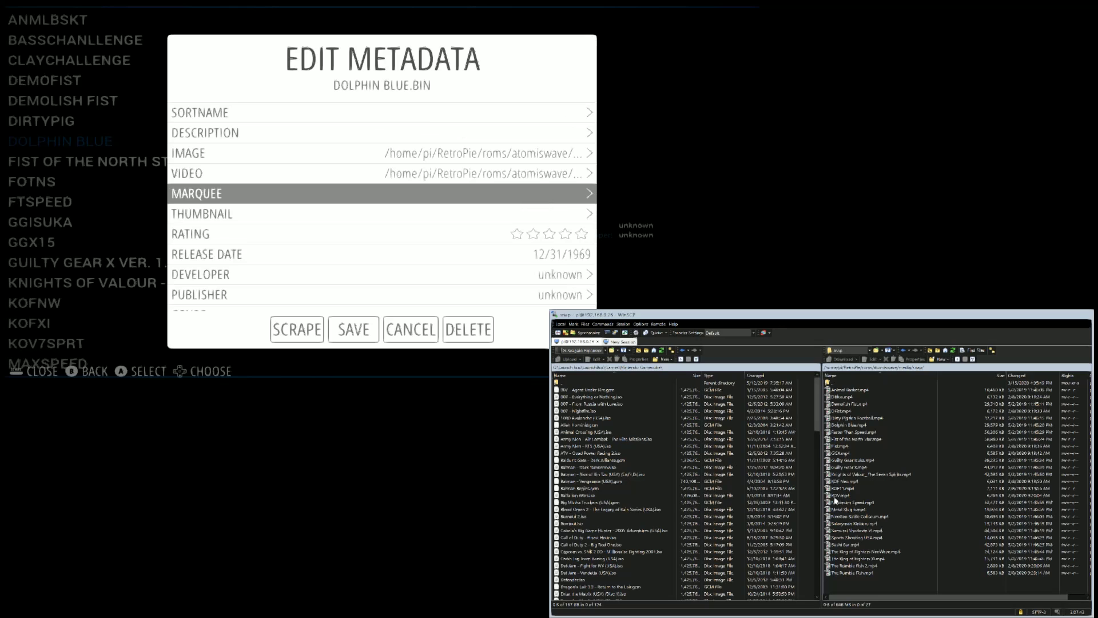
key(Down)
key(Down)
key(Down)
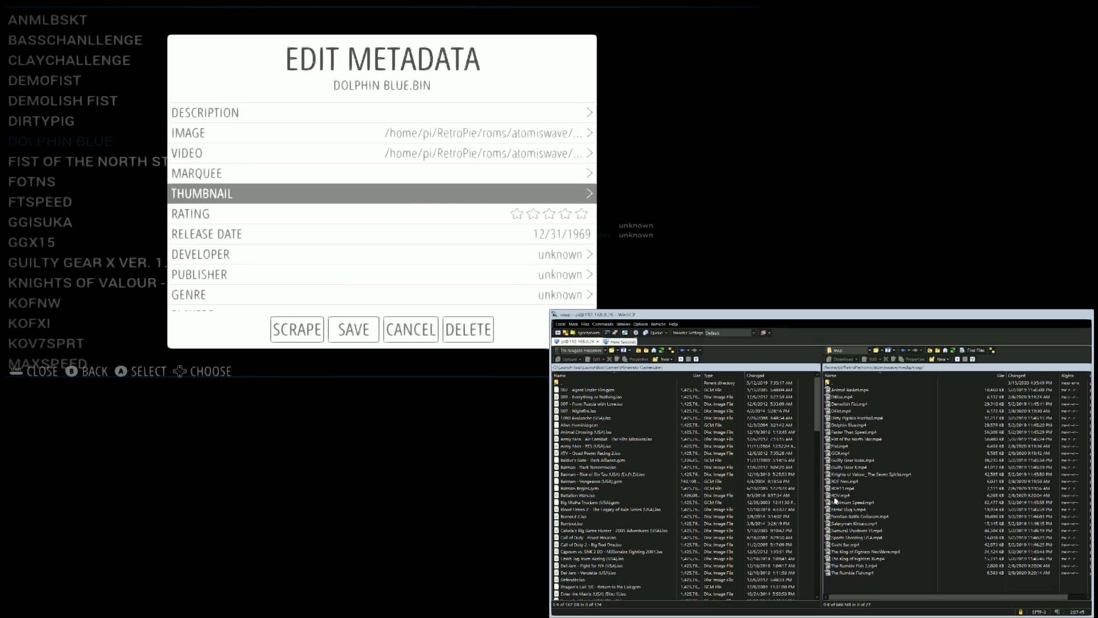
key(Up)
key(Up)
key(Up)
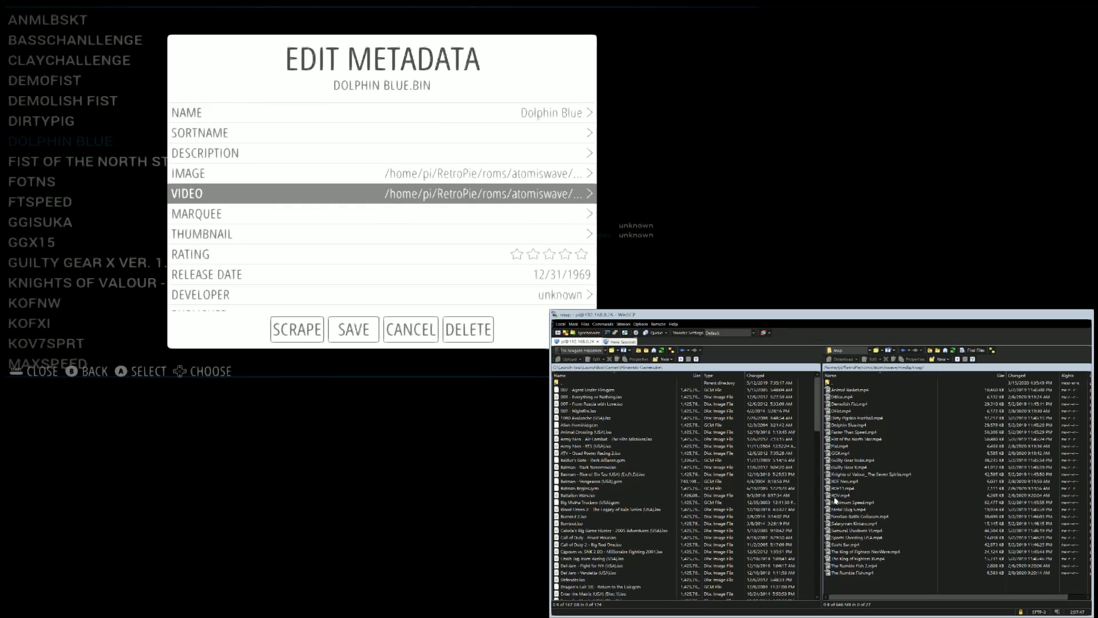
key(Down)
key(Down)
key(Down)
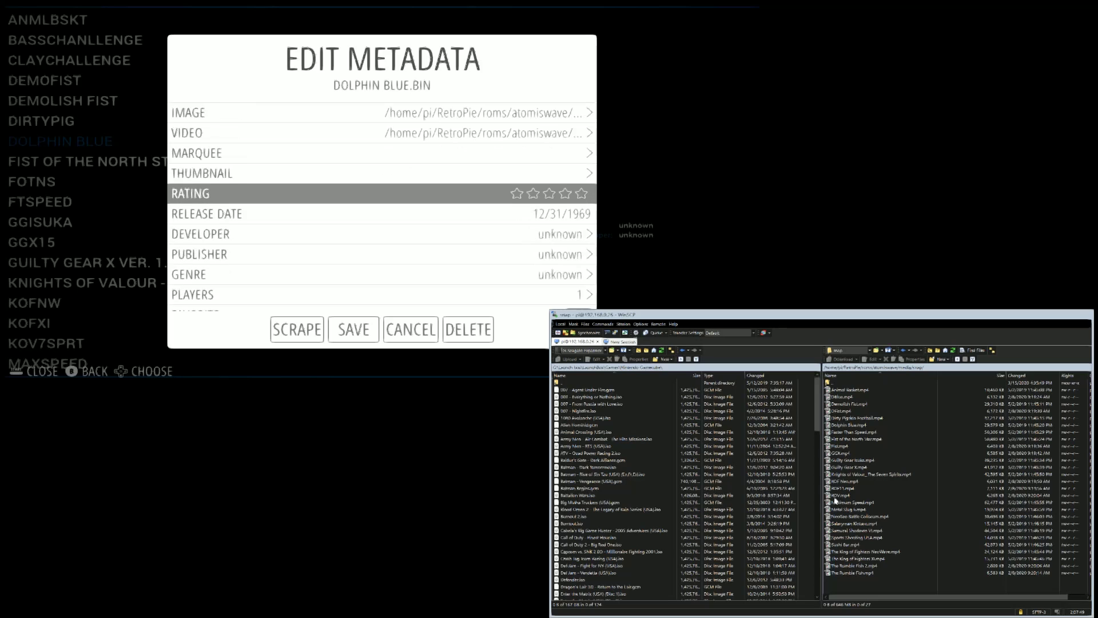
Set Dolphin Blue's number of players to 4 and accept the value
key(Down)
key(Down)
key(Down)
key(Down)
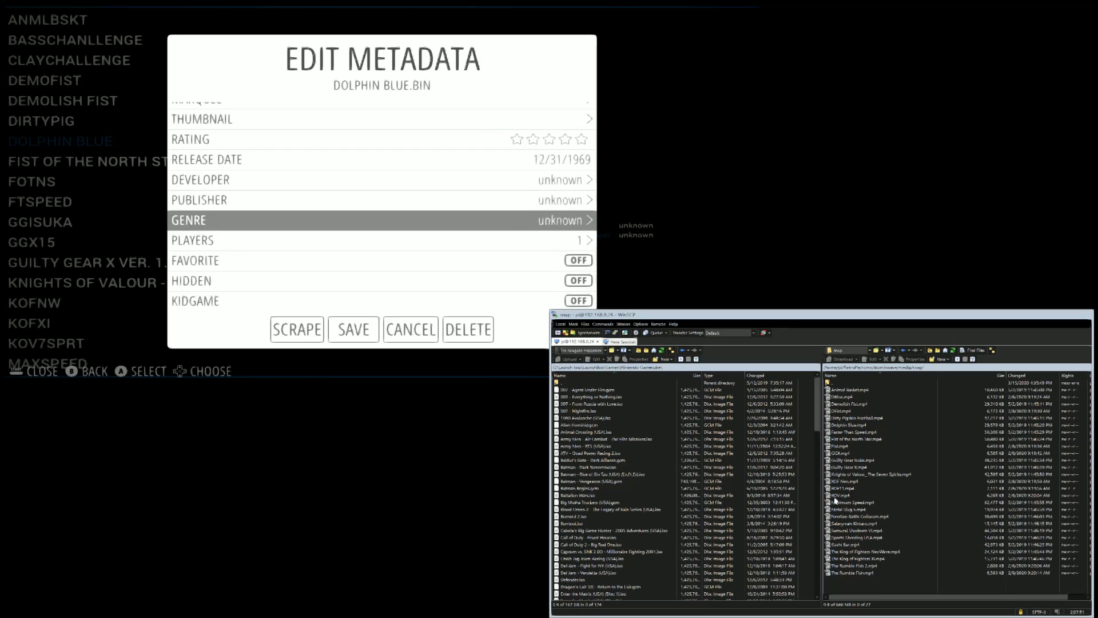
key(Down)
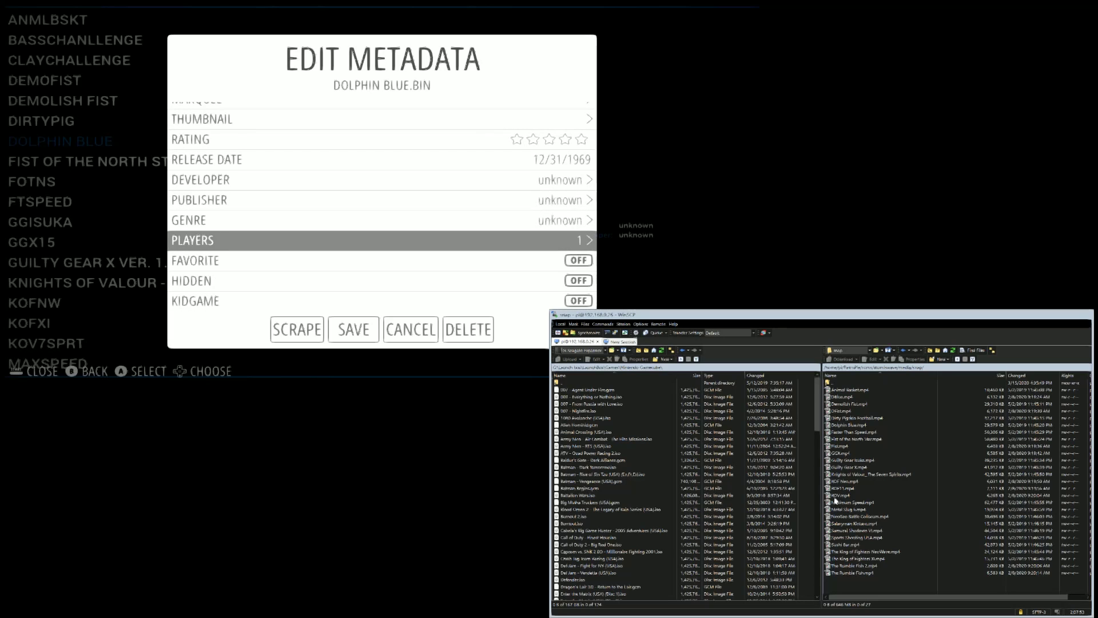
key(Return)
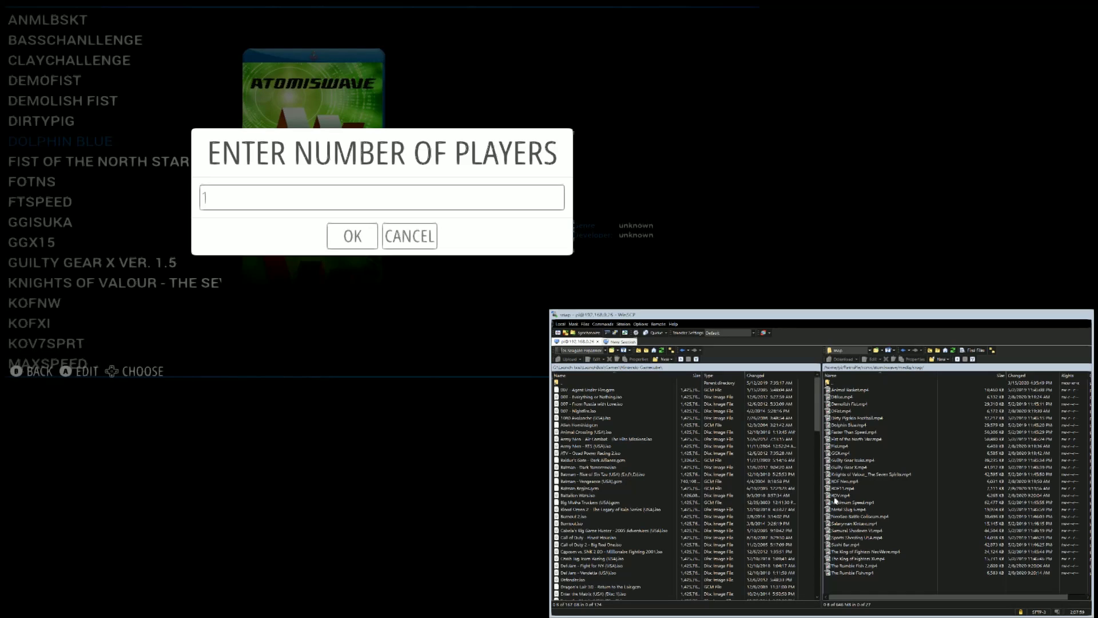
key(Return)
key(BackSpace)
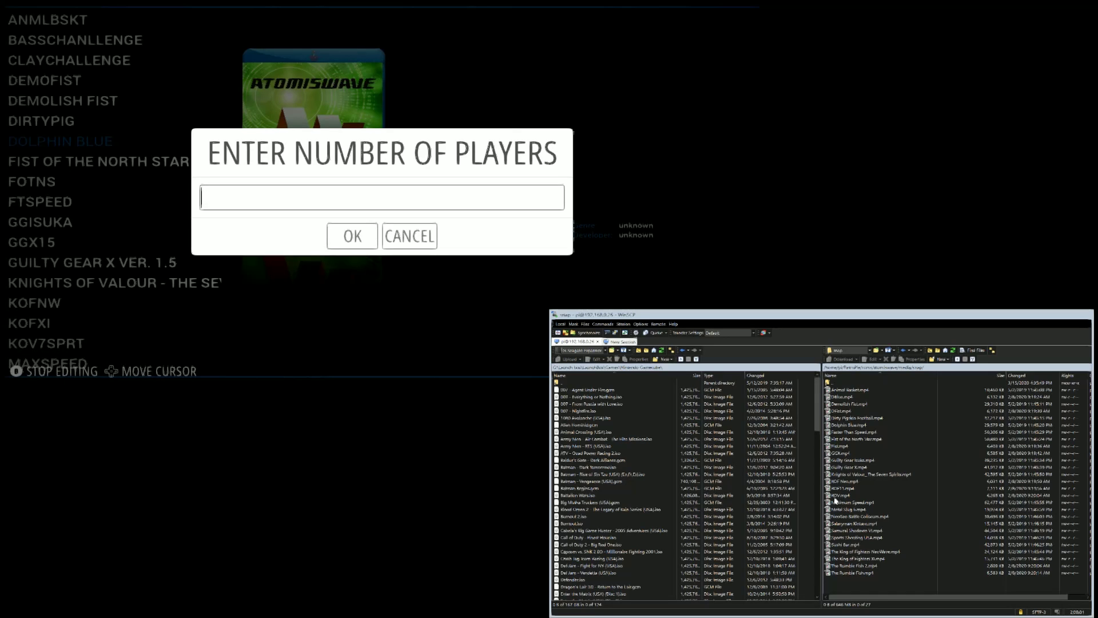
text(4)
key(Return)
key(Down)
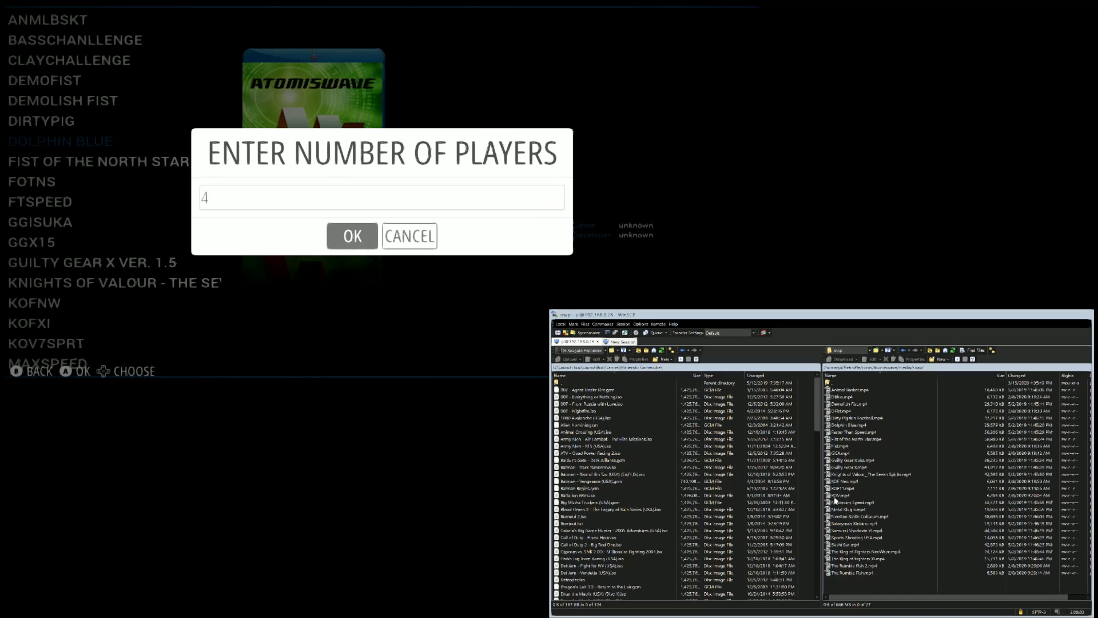
key(Return)
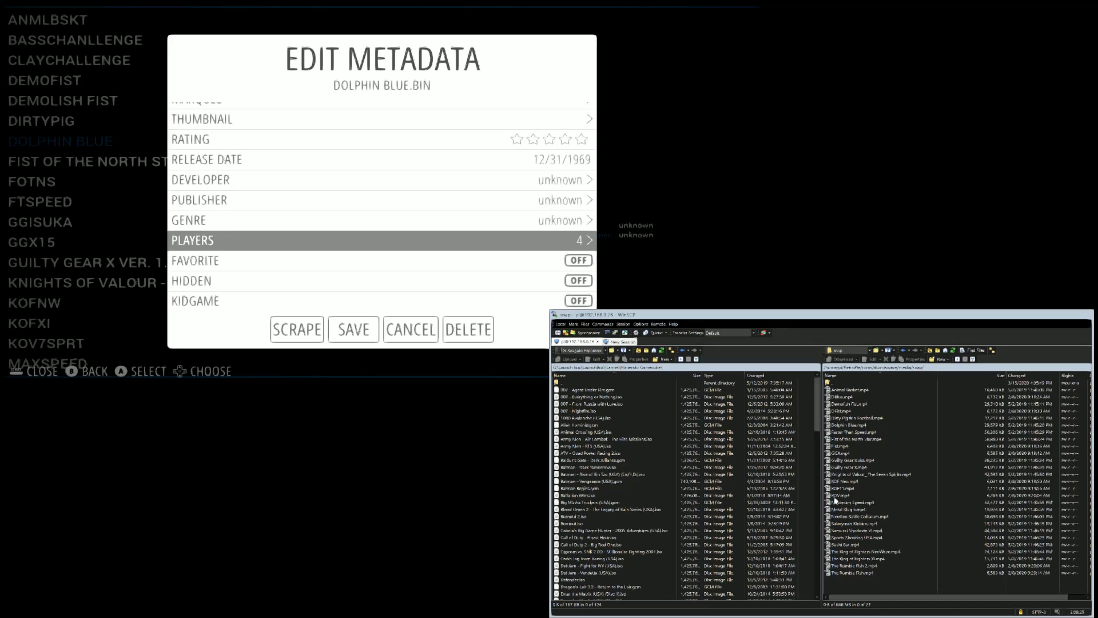
Save the metadata with the changed player count for Dolphin Blue
key(Down)
key(Down)
key(Down)
key(Down)
key(Right)
key(Return)
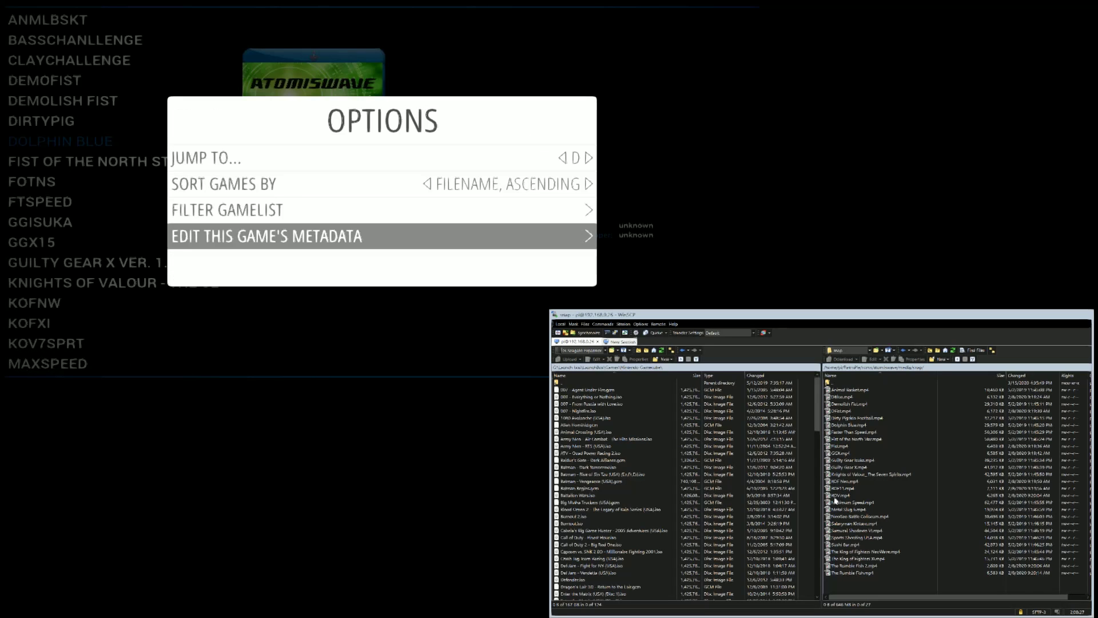